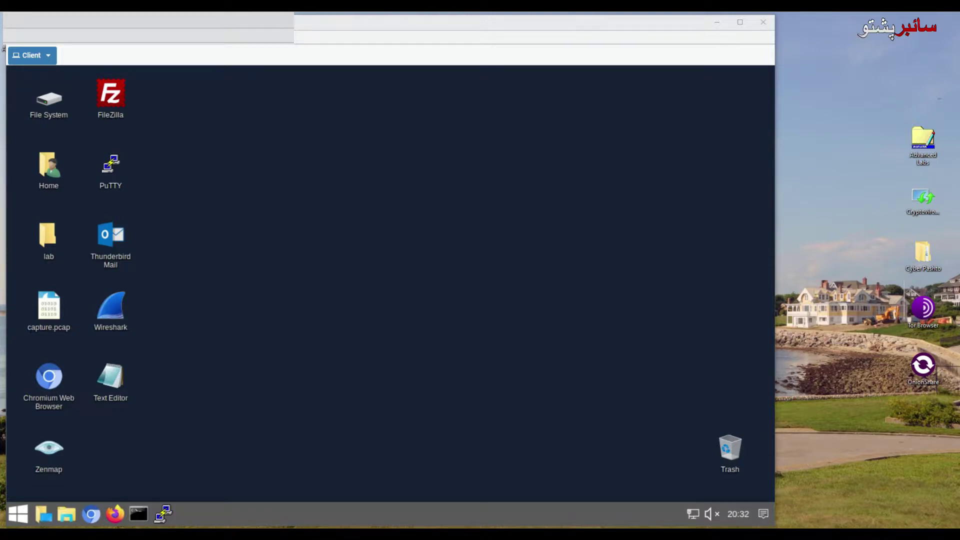
click(91, 514)
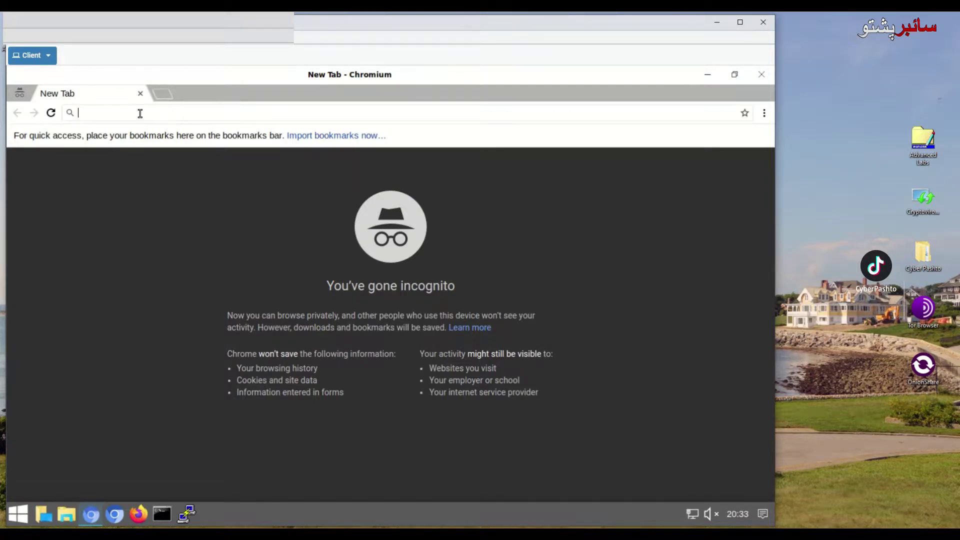
text(https://)
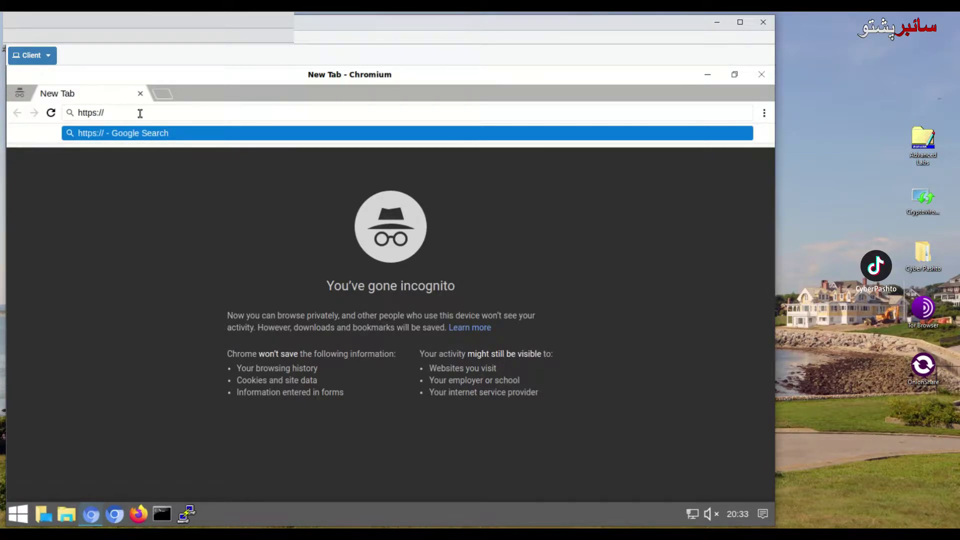
text(192.)
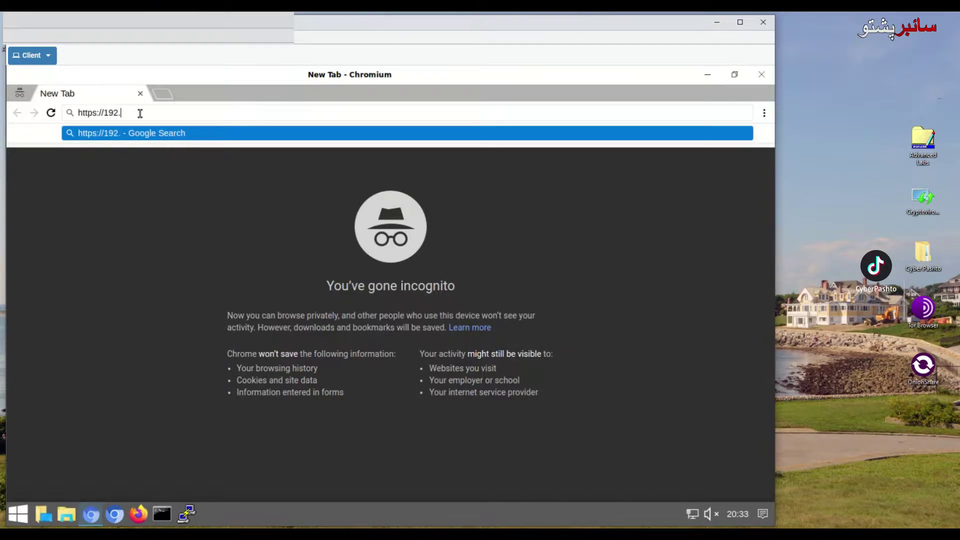
text(168.1.254)
key(Return)
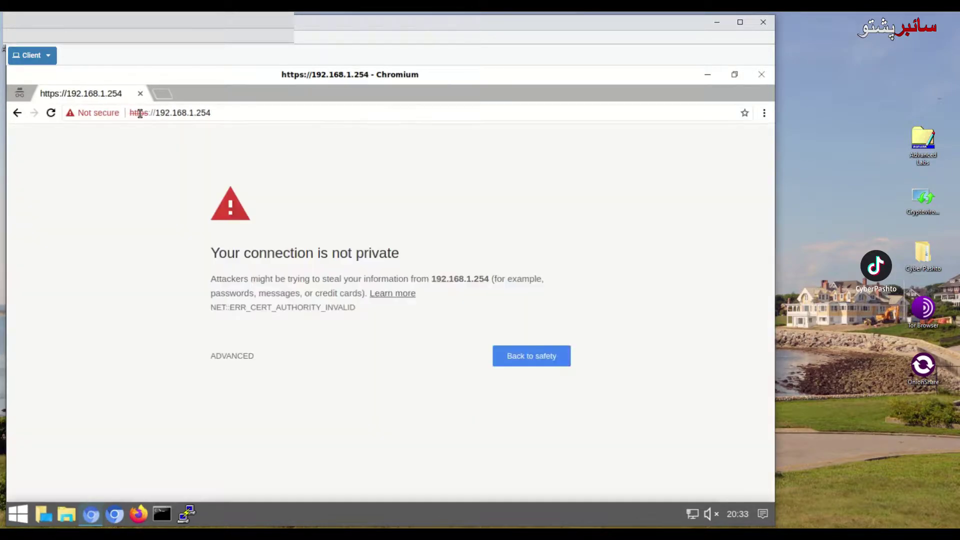
click(245, 360)
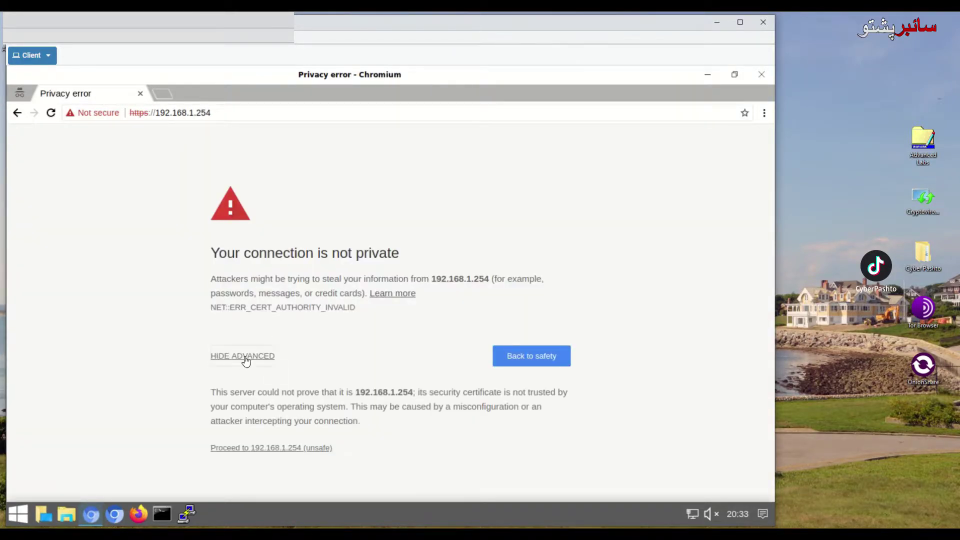
click(292, 450)
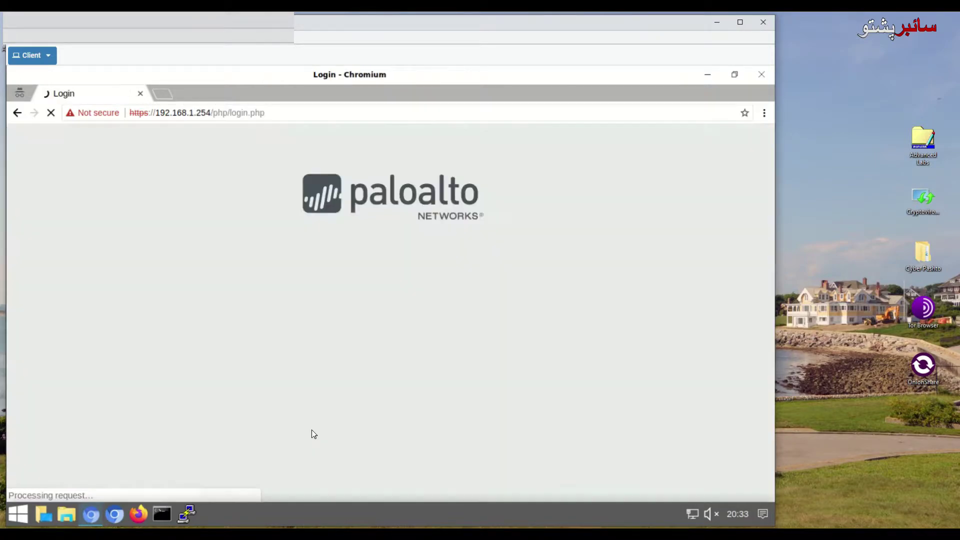
Step: Log in to the firewall with the admin username and the account password
click(358, 250)
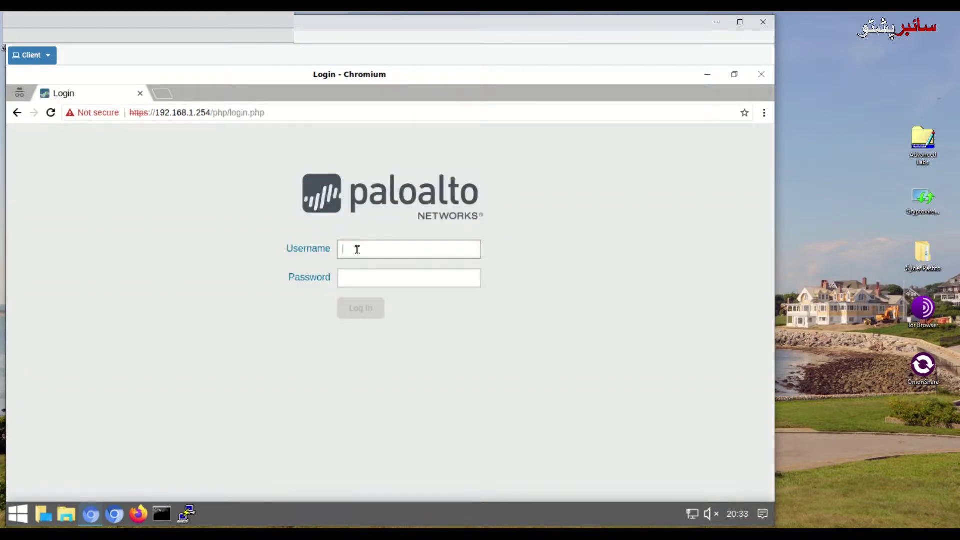
text(admin)
key(Tab)
text(ad)
key(BackSpace)
key(BackSpace)
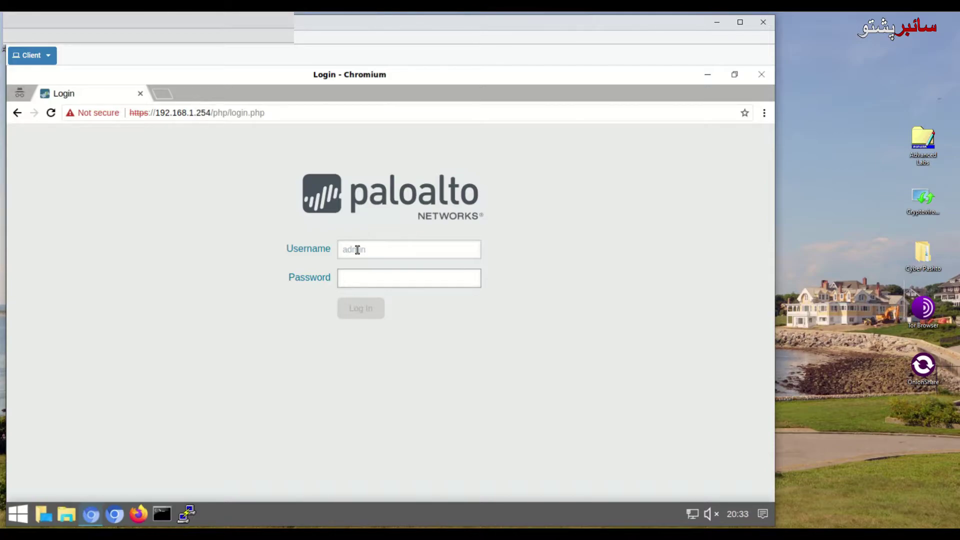
text(admin)
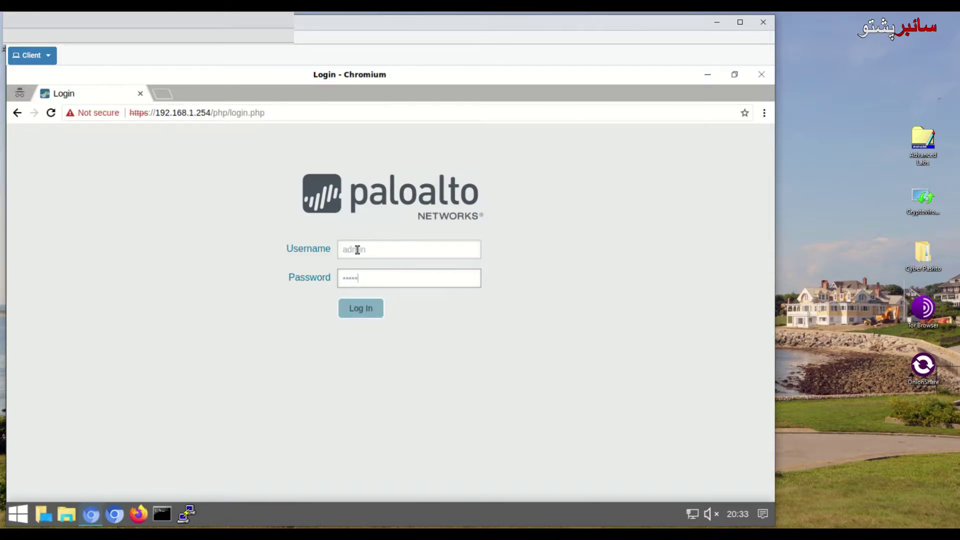
text(••••)
key(Return)
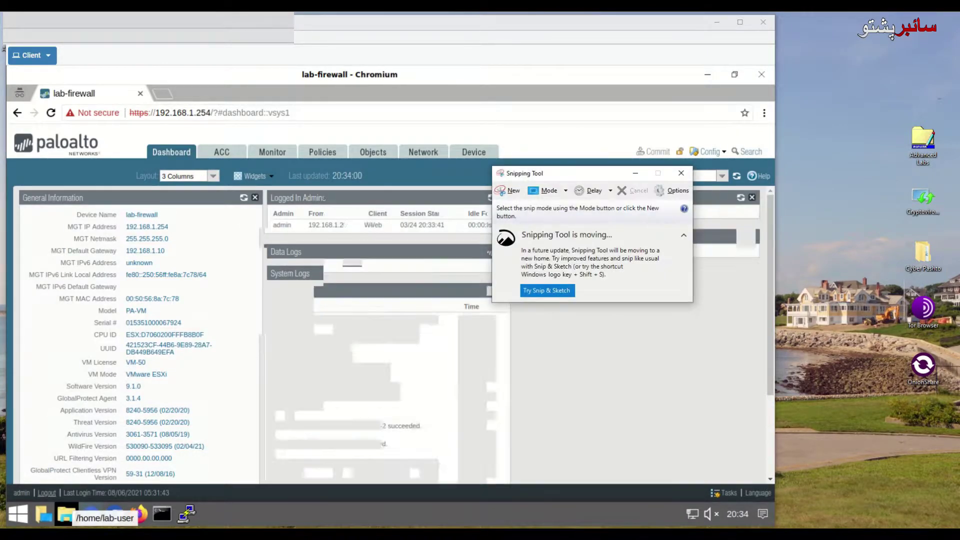
Step: Capture two snips of a region at the top of the screen, then minimize Snipping Tool
click(500, 194)
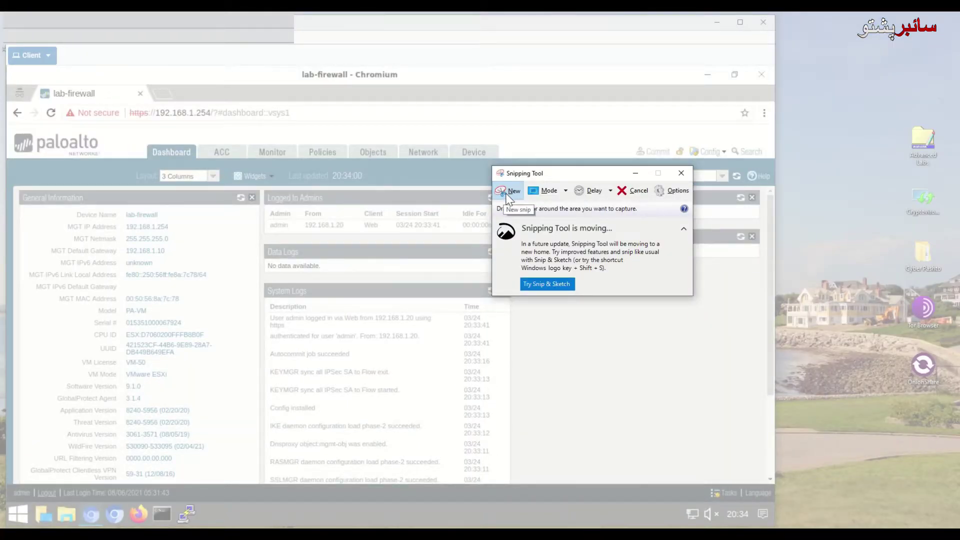
key(Escape)
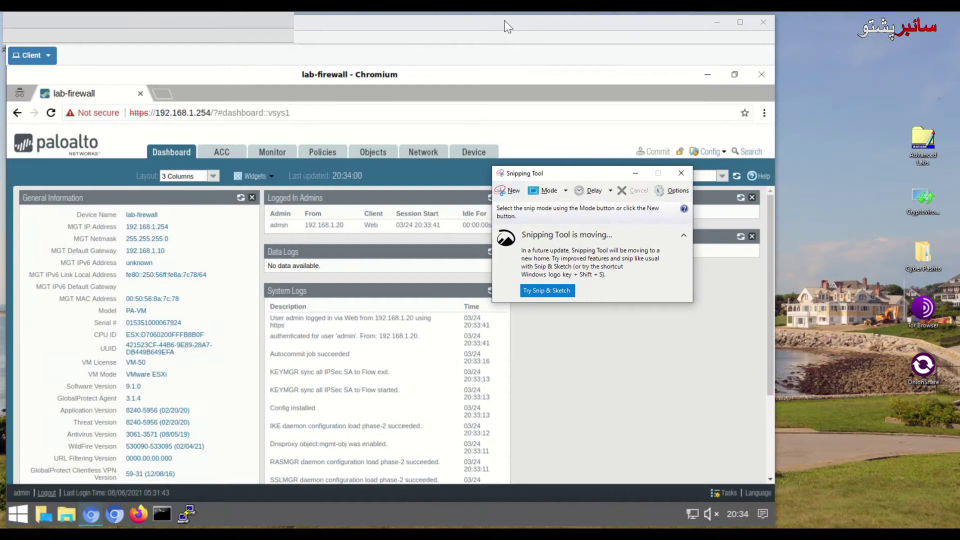
click(511, 190)
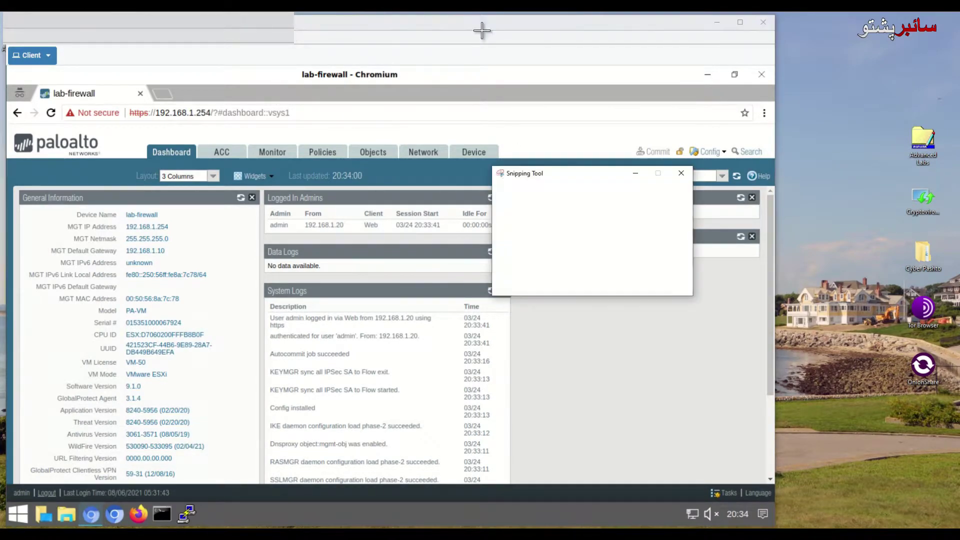
drag(463, 18, 689, 45)
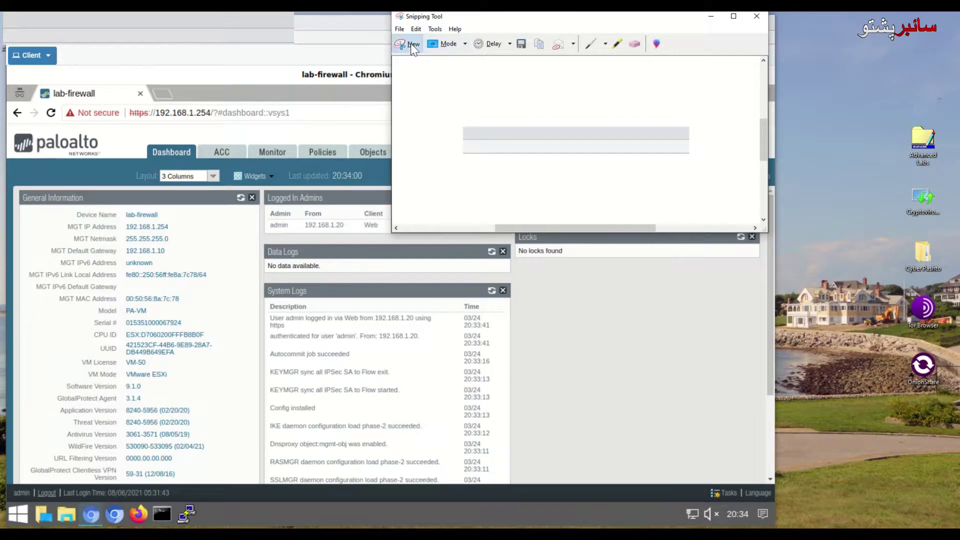
click(404, 42)
drag(442, 16, 686, 44)
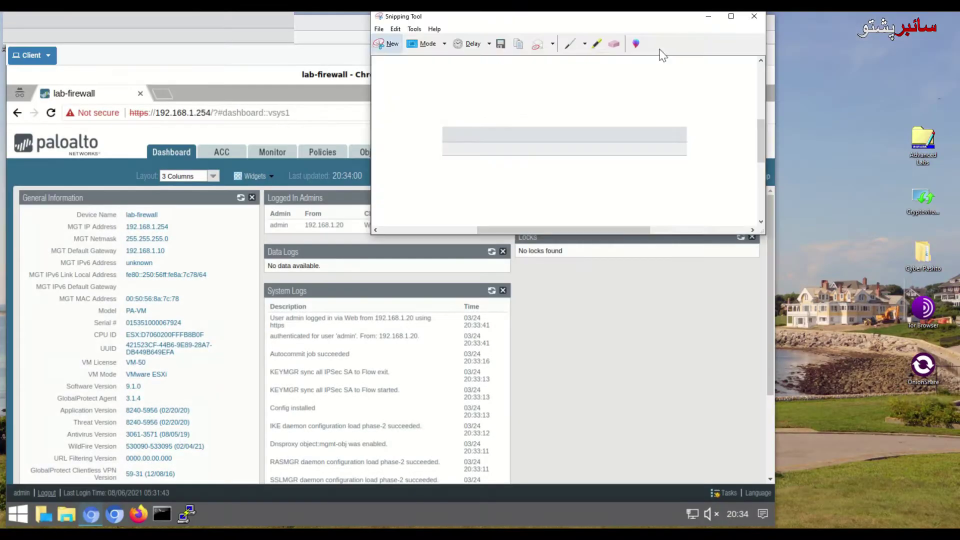
click(708, 16)
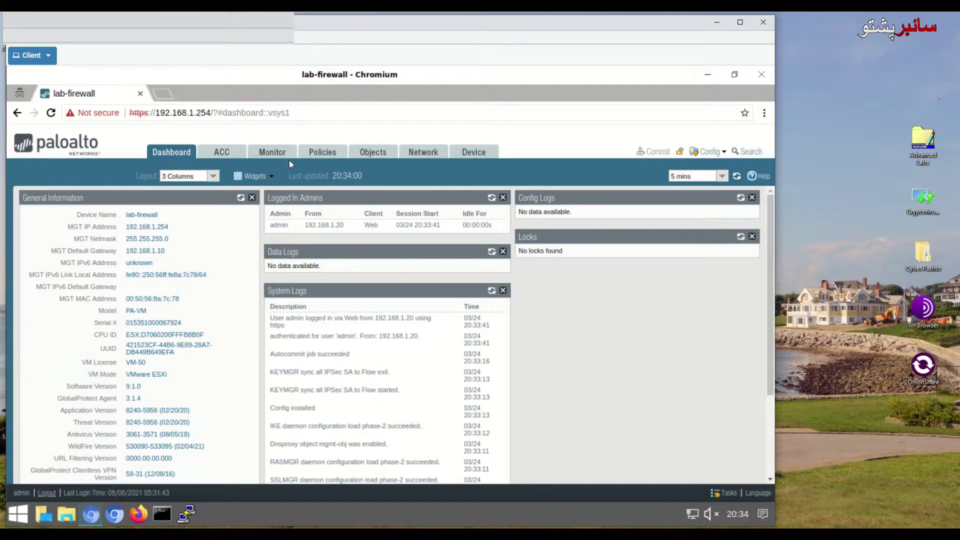
Step: From Device > Setup > Operations, load the named configuration pan-cf-lab-06.xml
click(479, 155)
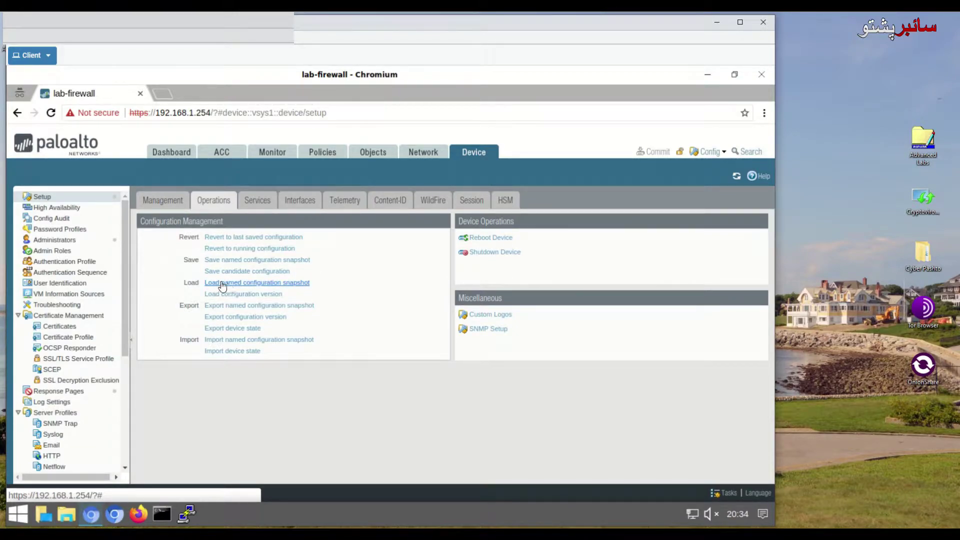
click(283, 287)
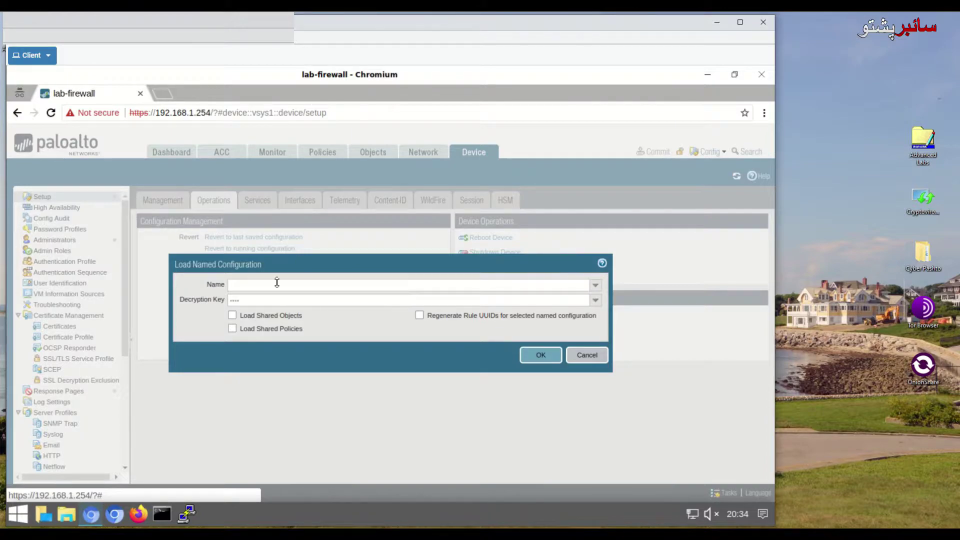
click(263, 288)
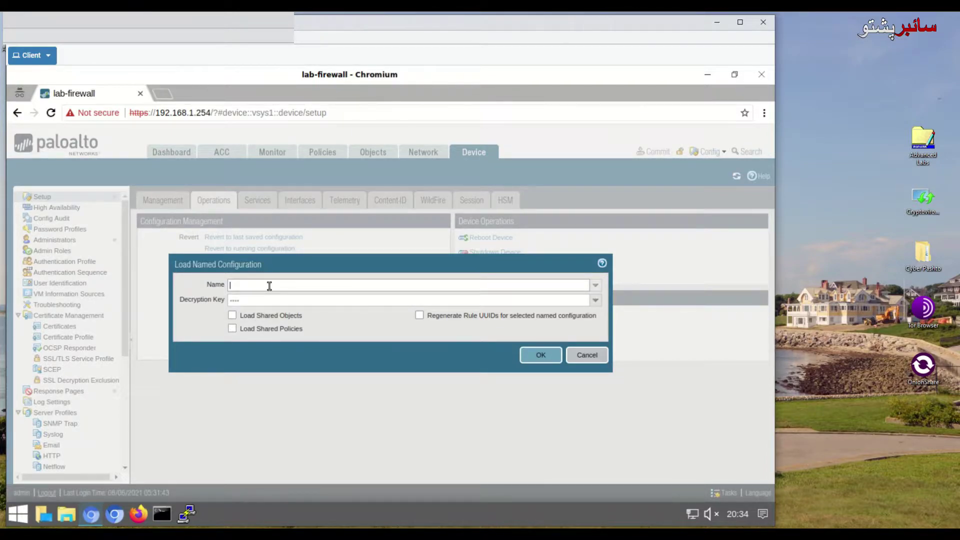
text(pan)
text(.cg)
text(-lab)
text(-0)
text(6.)
key(Left)
key(Left)
key(Left)
key(Left)
key(Left)
key(Left)
key(Left)
key(BackSpace)
click(242, 286)
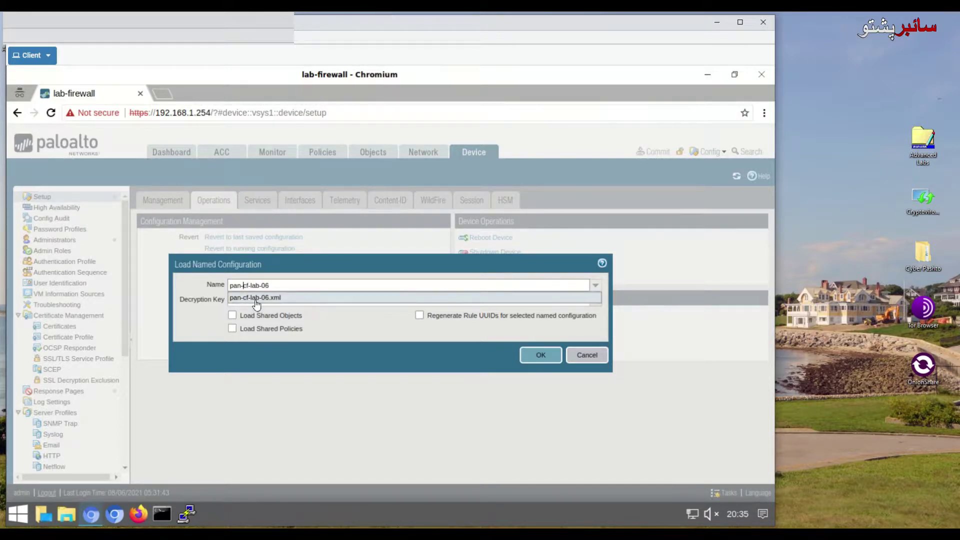
click(255, 300)
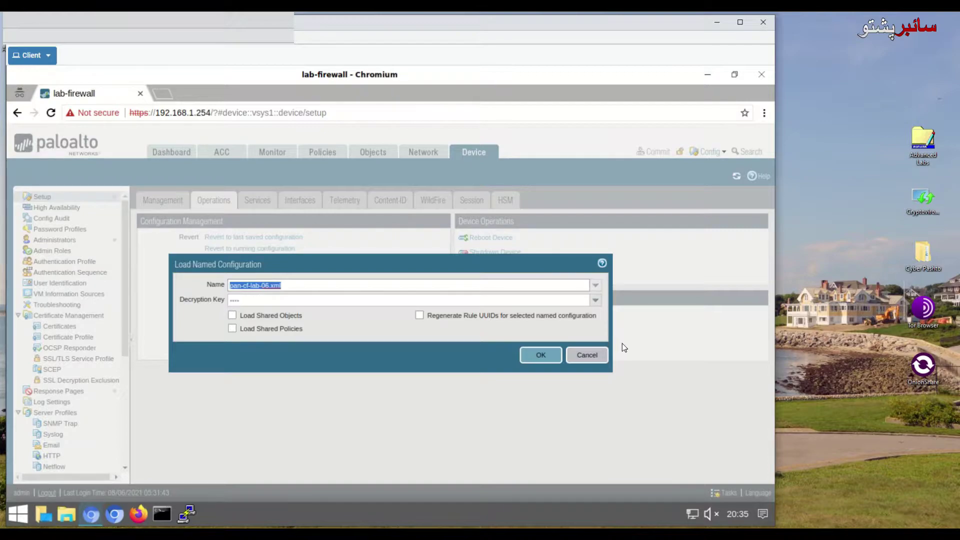
click(545, 355)
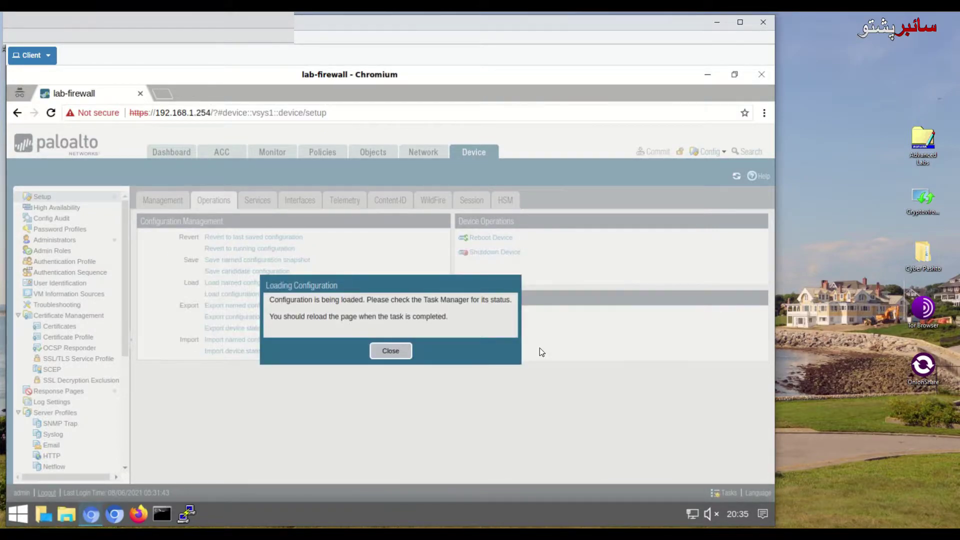
Step: Dismiss the loading notice and confirm in Tasks that the configuration load completed
click(727, 496)
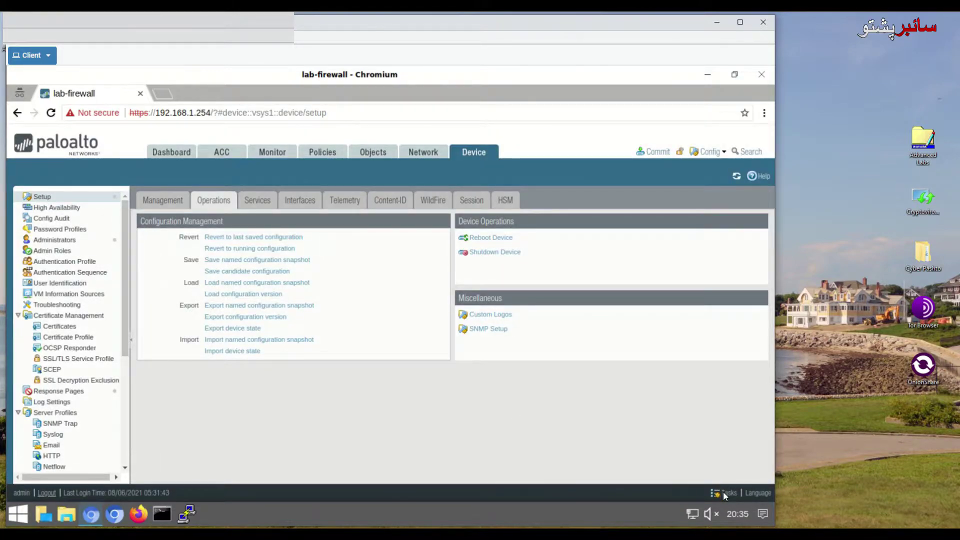
click(727, 492)
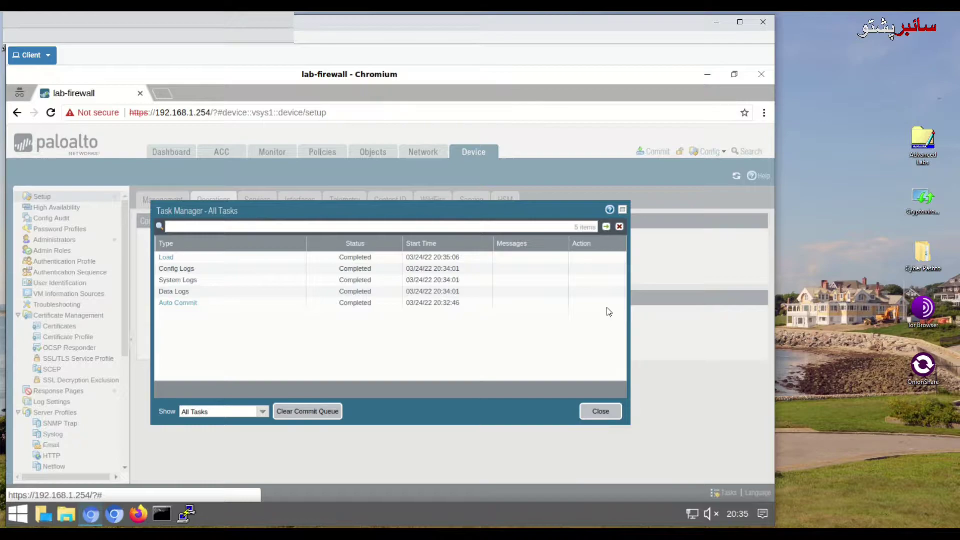
click(600, 412)
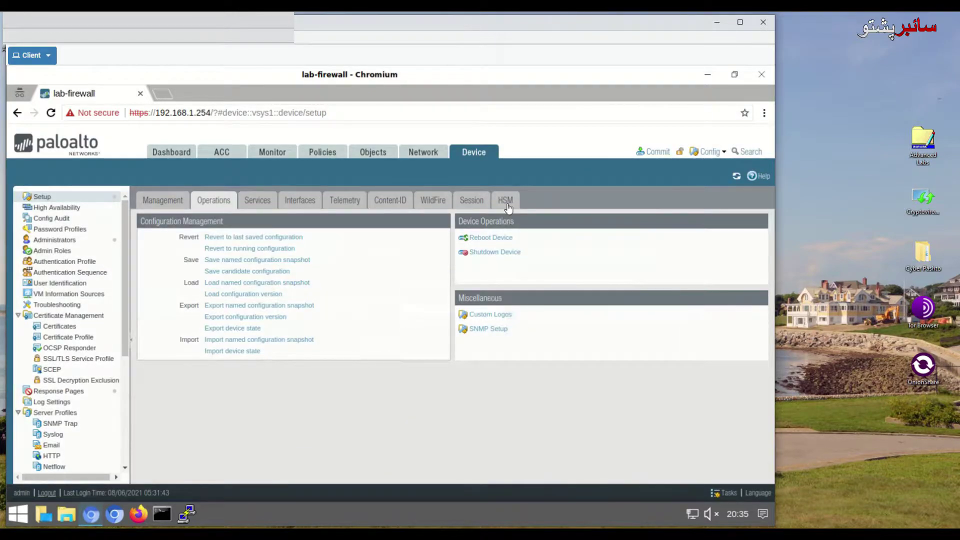
Step: Commit the loaded configuration to the firewall and close the successful Commit Status
click(655, 152)
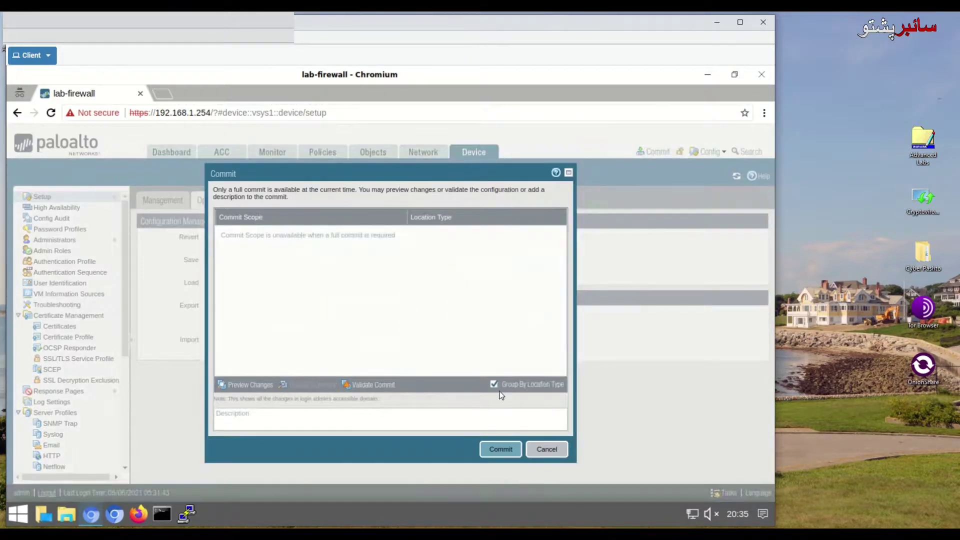
click(500, 449)
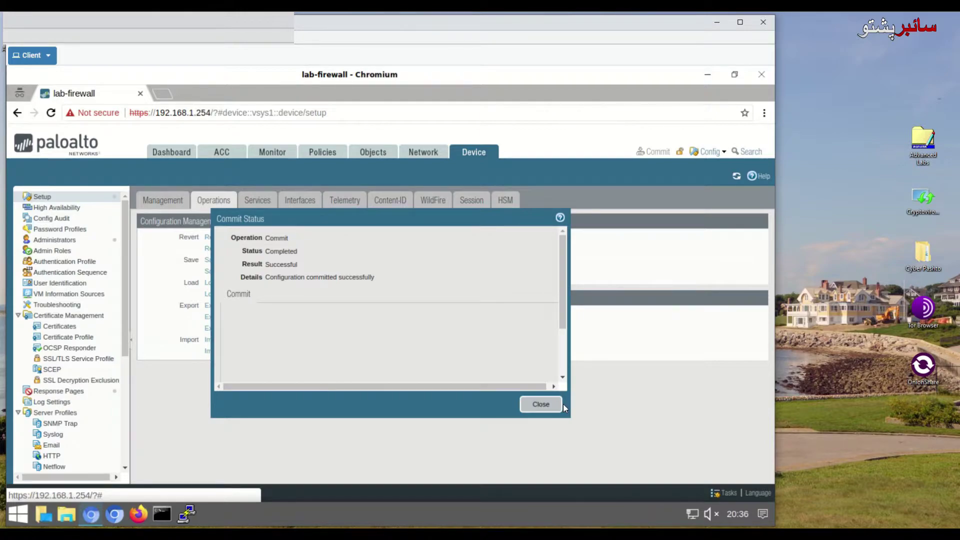
click(541, 405)
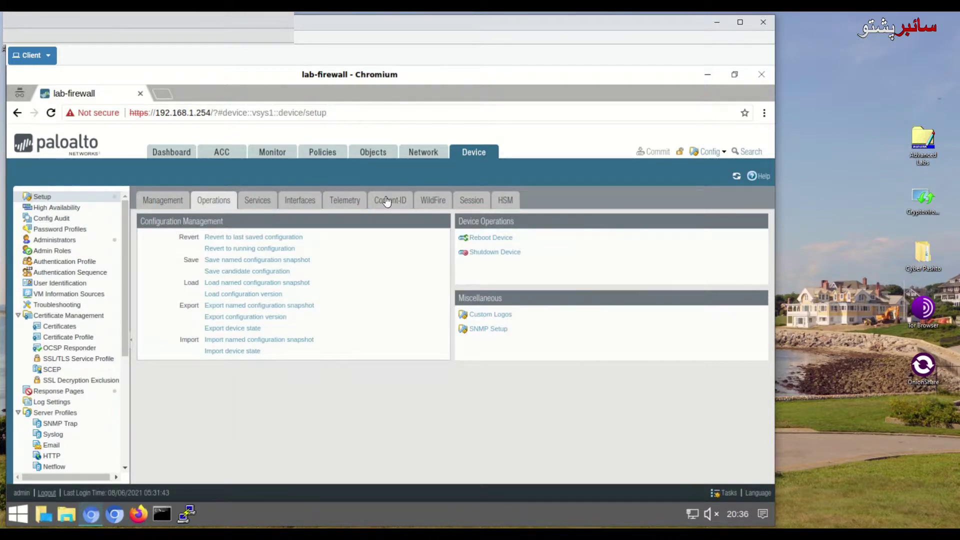
Step: Under Objects > Application Groups, create group Trusted-Apps with facebook as its first application
click(389, 159)
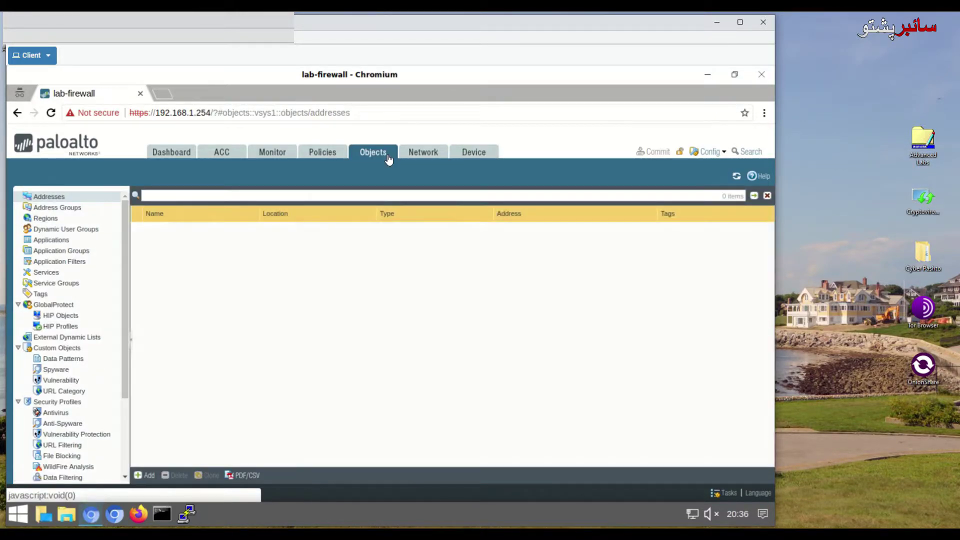
click(70, 250)
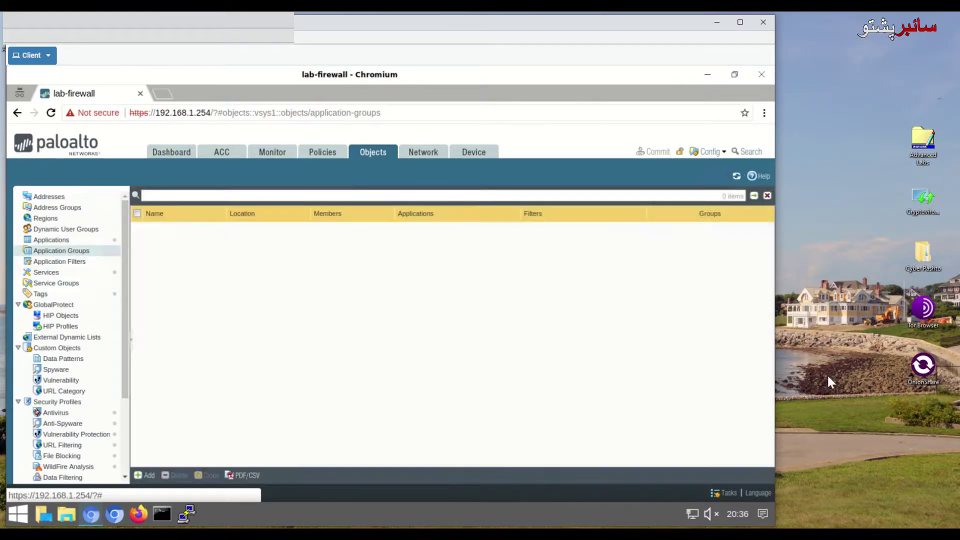
click(144, 475)
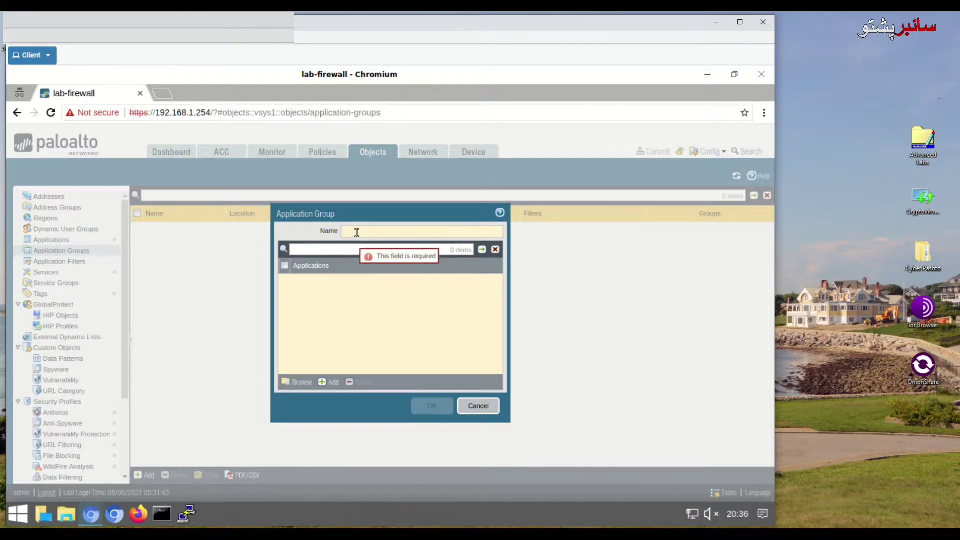
text(Trusted)
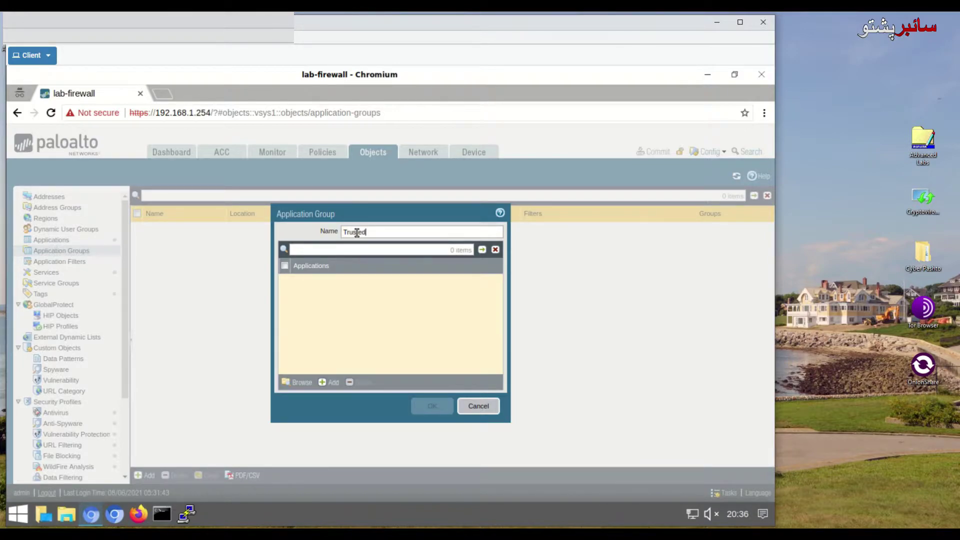
text(-Apps)
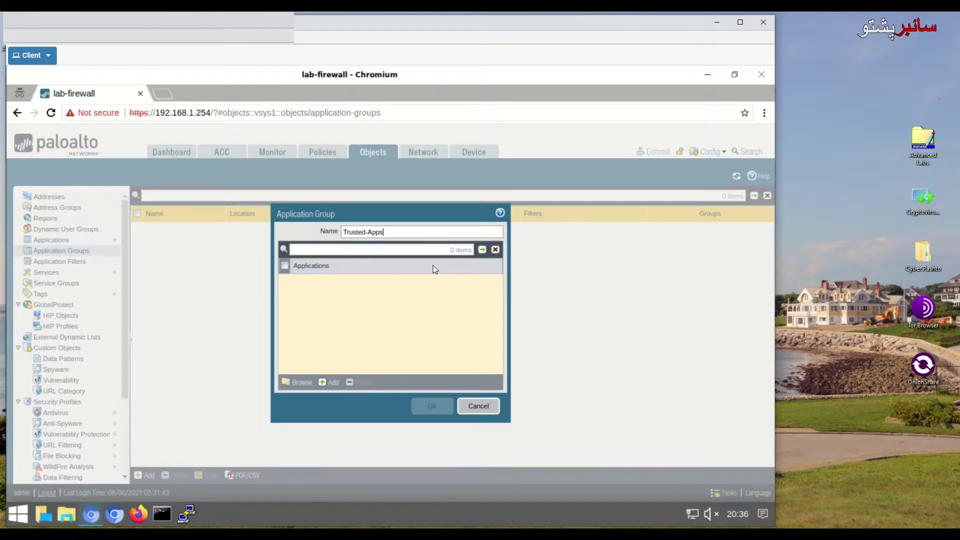
click(328, 383)
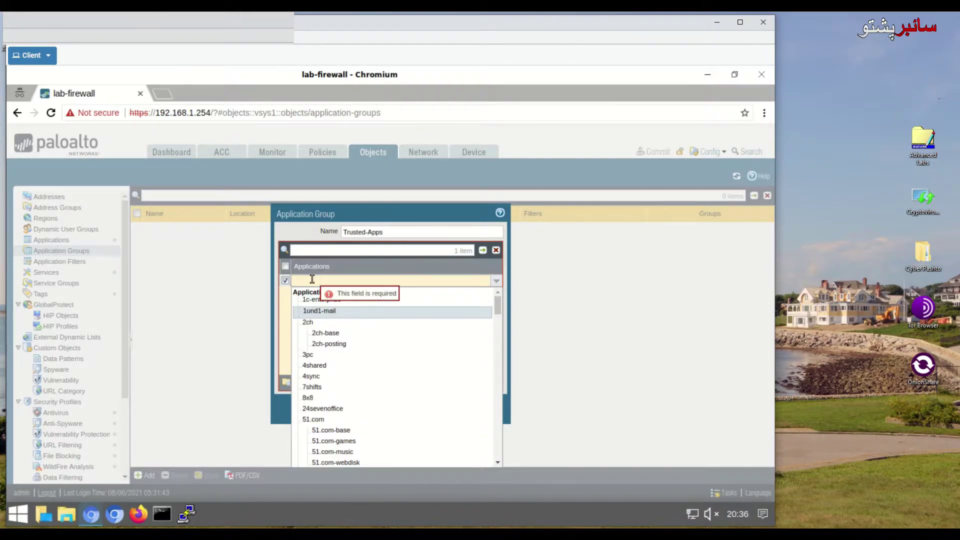
text(eb)
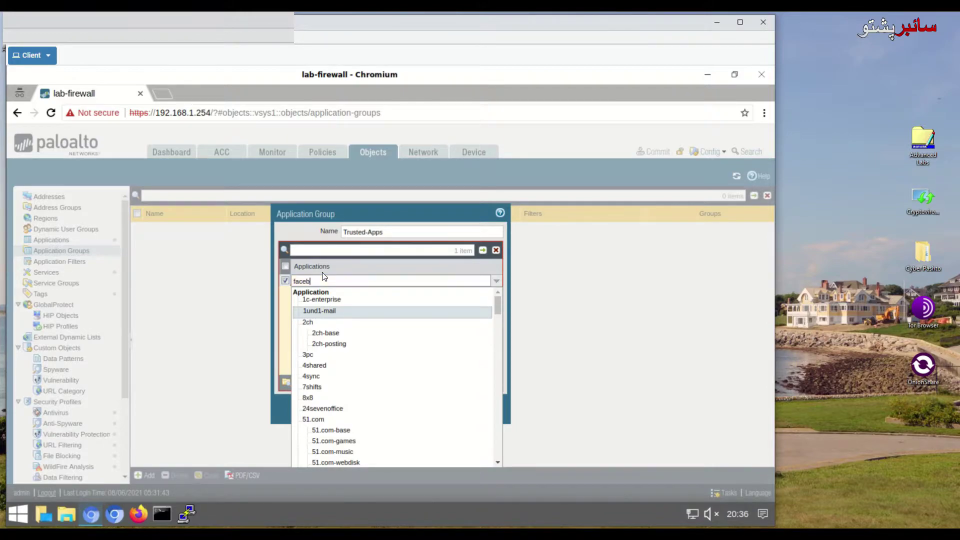
text(ook)
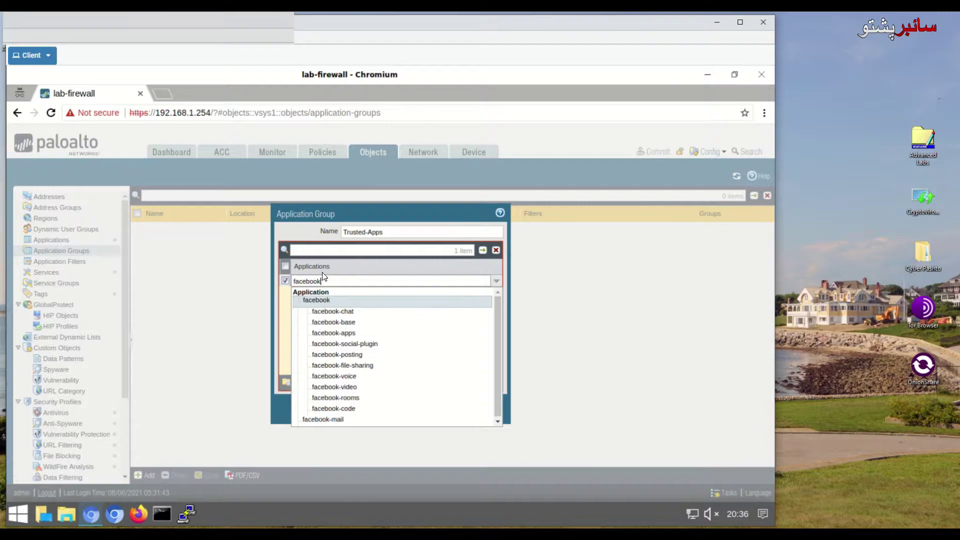
click(333, 301)
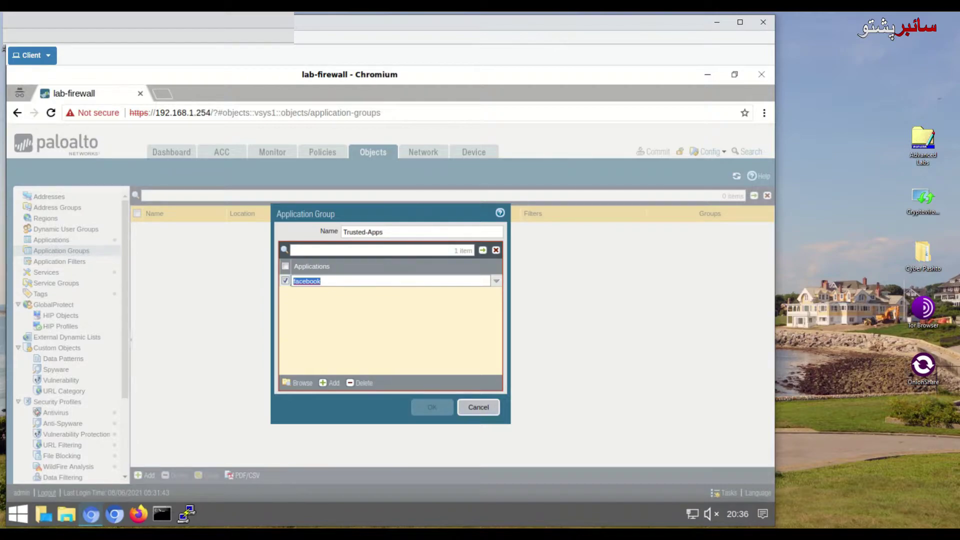
Step: Add dns as the second application in the Trusted-Apps group
click(330, 383)
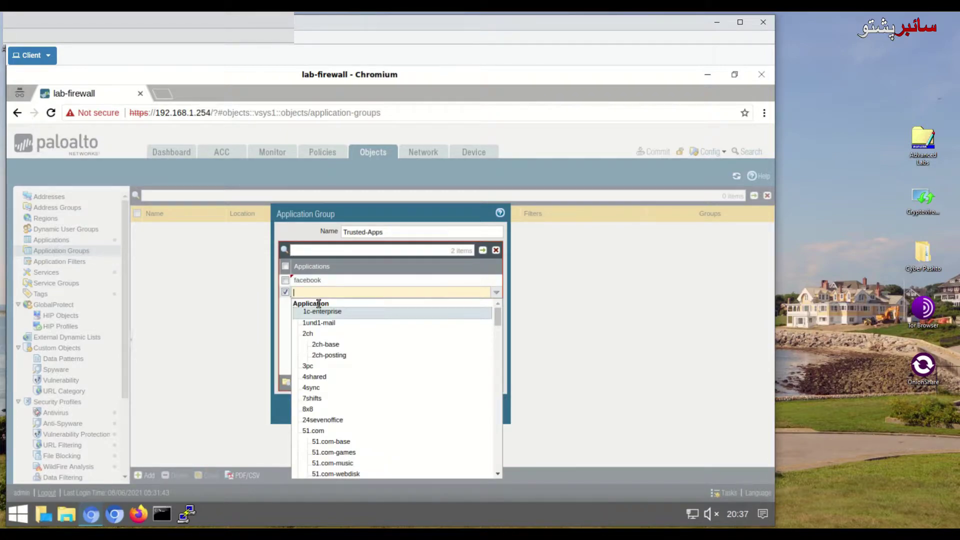
text(dns)
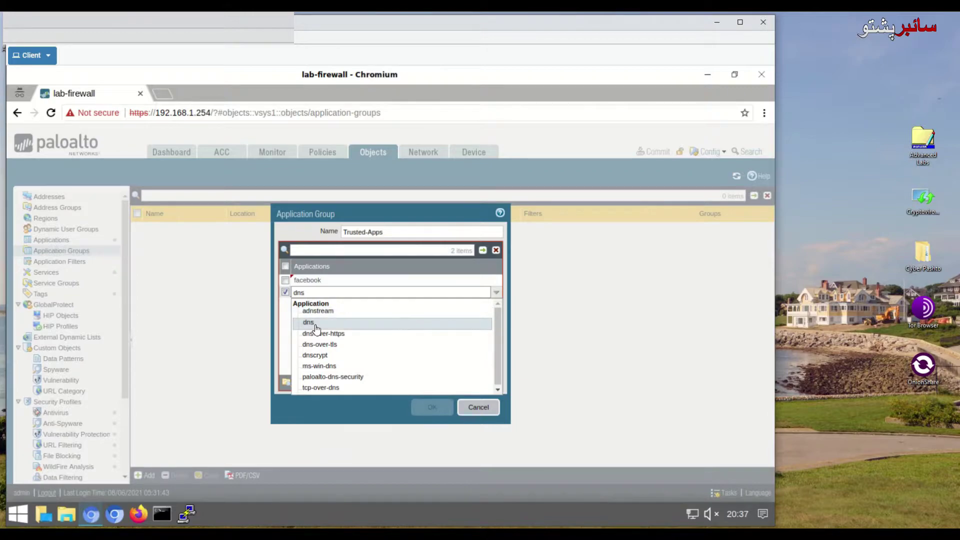
click(317, 325)
Step: Delete the empty third application row and save Trusted-Apps with its 2 members
click(330, 383)
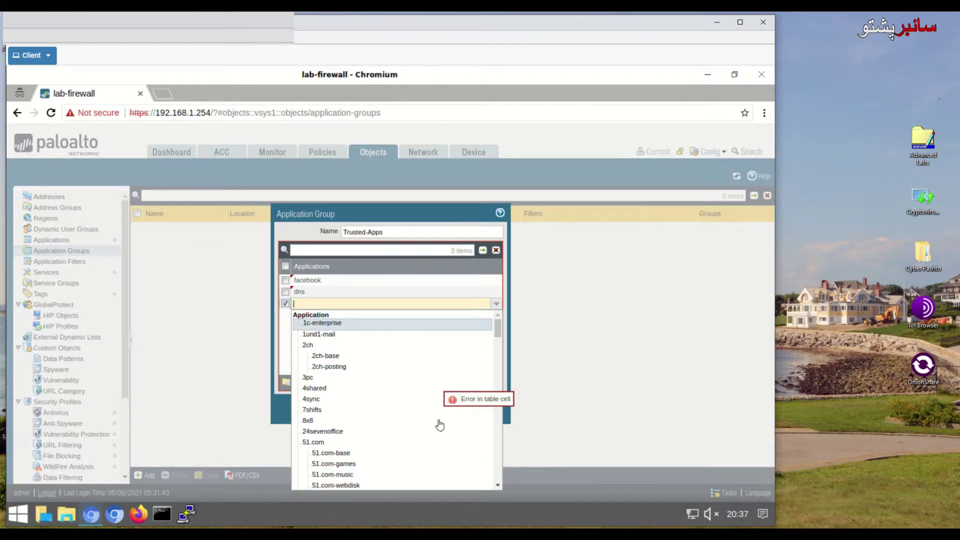
click(290, 341)
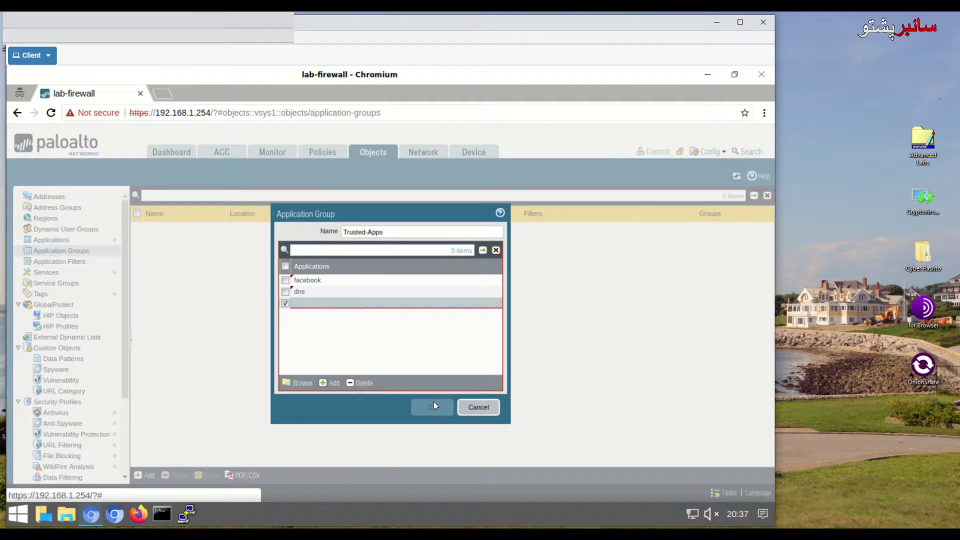
click(288, 305)
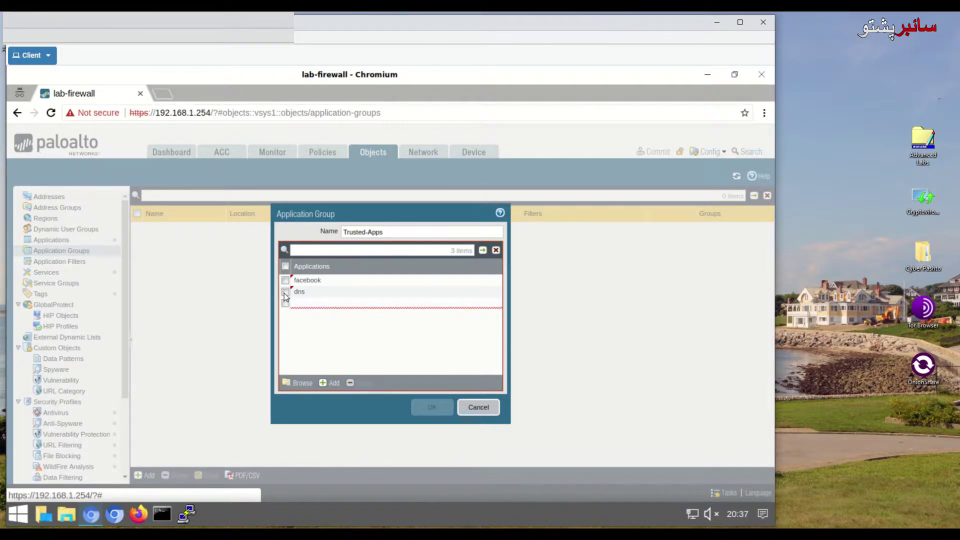
click(285, 292)
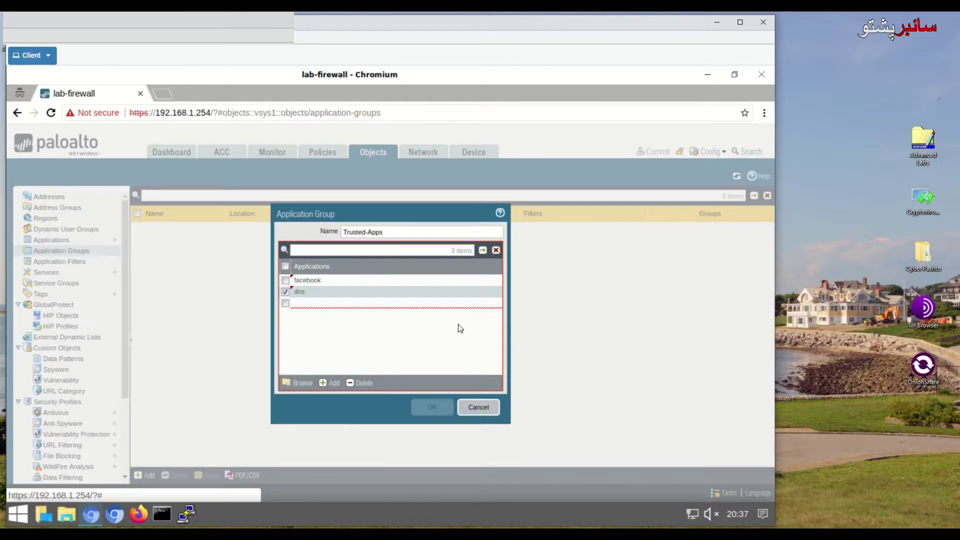
click(286, 292)
click(351, 382)
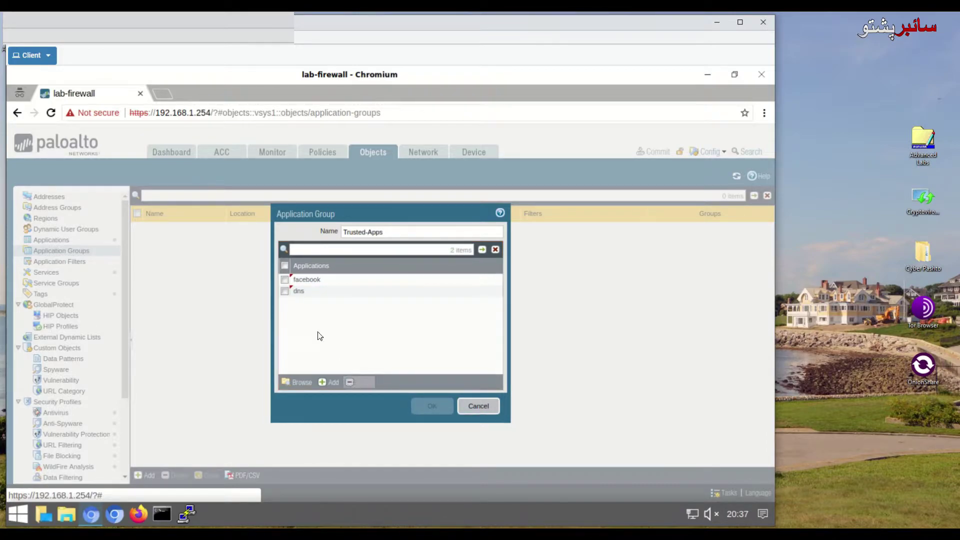
click(286, 292)
click(433, 406)
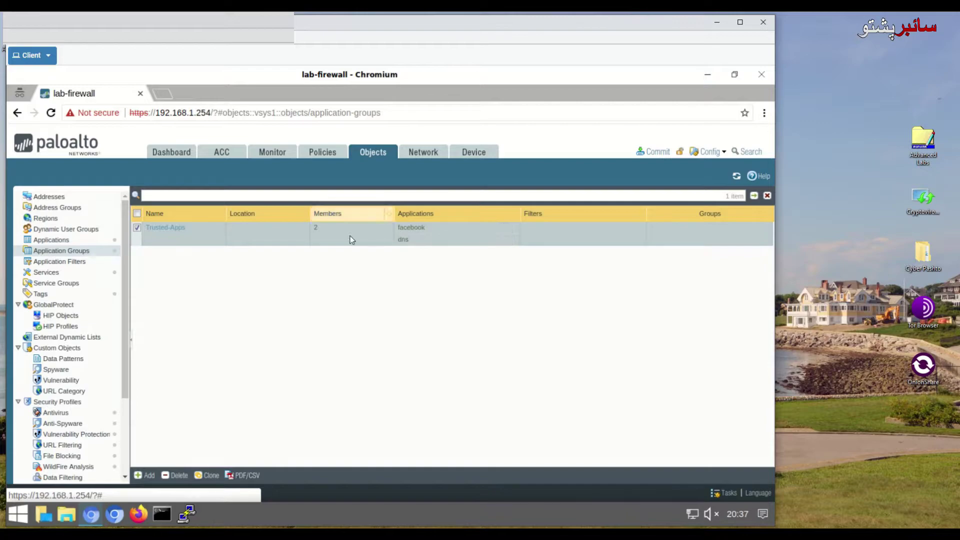
Step: Go to Policies > Security and open the Allow-Inside-Out rule's edit dialog
click(334, 156)
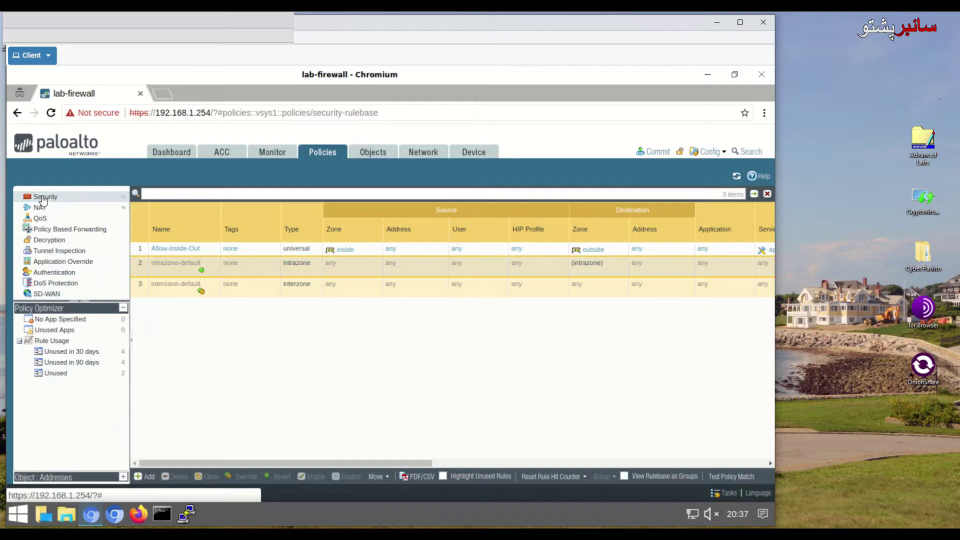
click(42, 198)
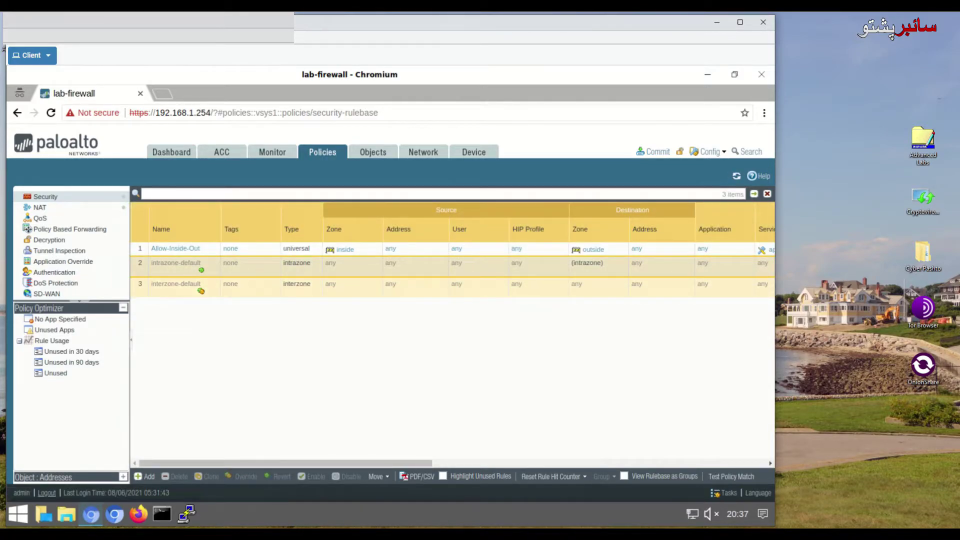
click(176, 249)
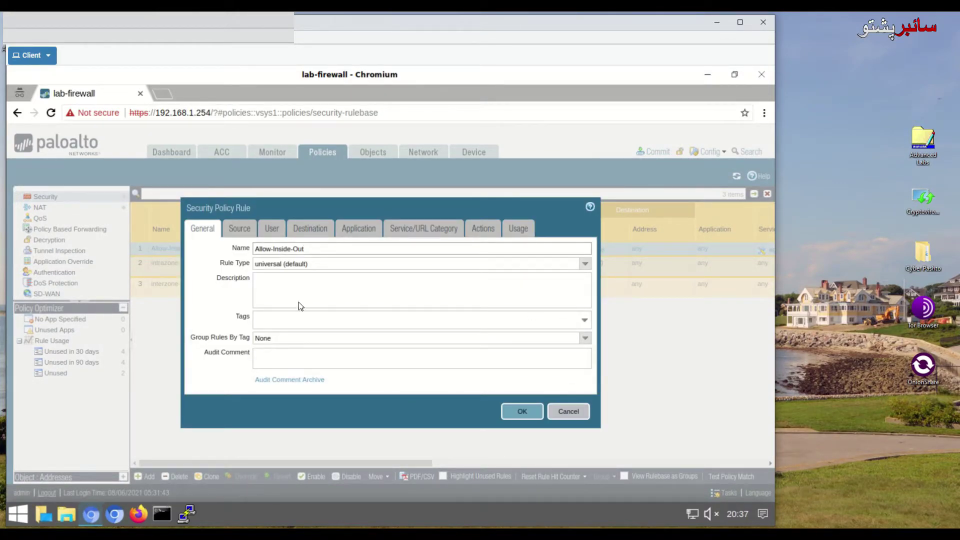
Step: Replace the rule's 'any' application with the Trusted-Apps group and save Allow-Inside-Out
click(359, 231)
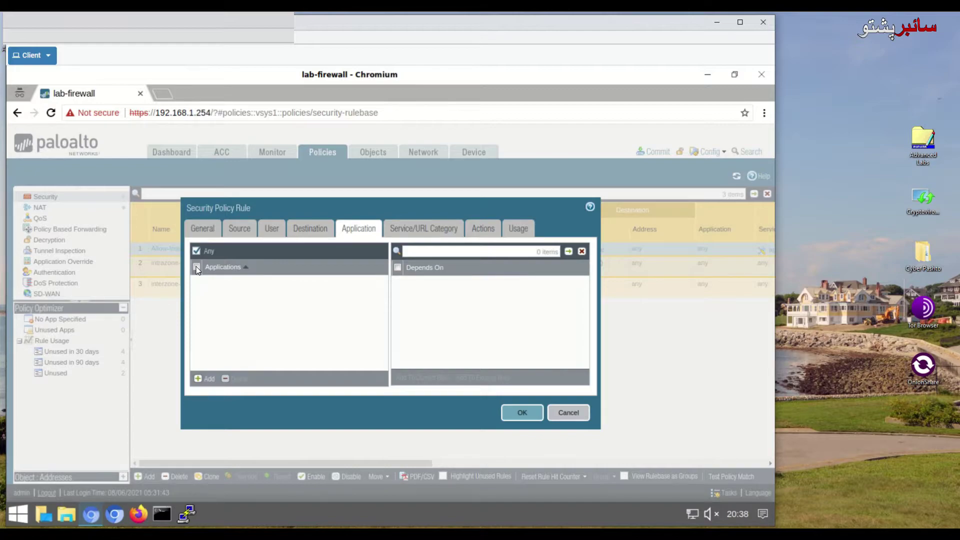
click(206, 378)
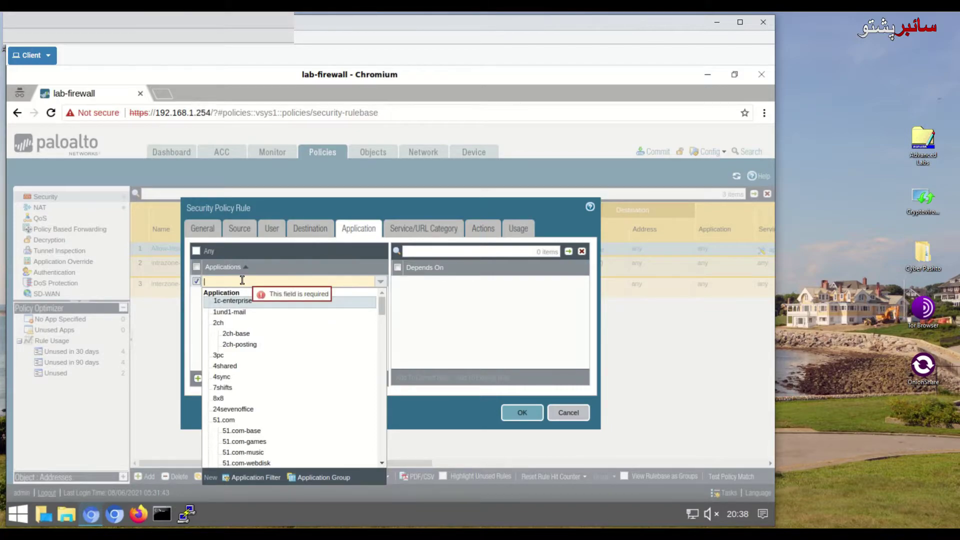
text(Trusted)
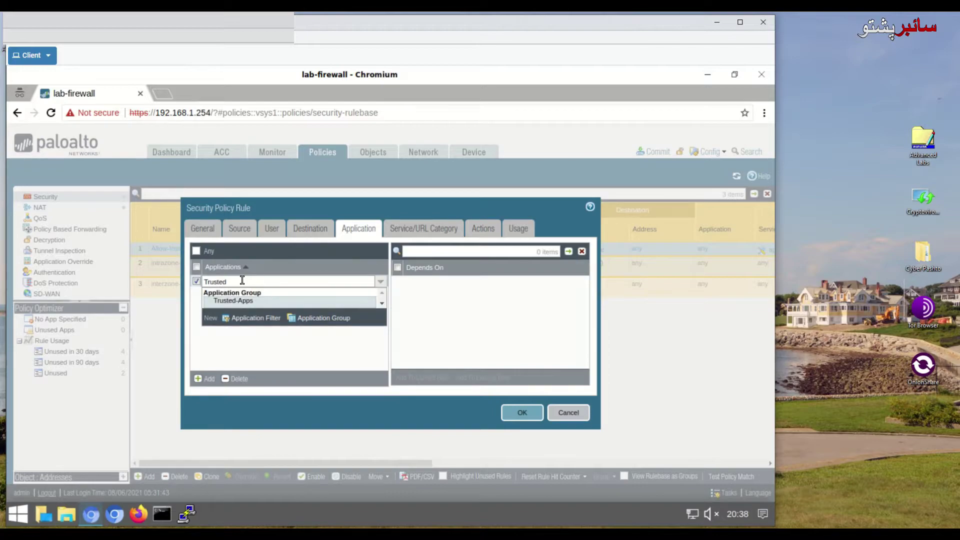
click(257, 301)
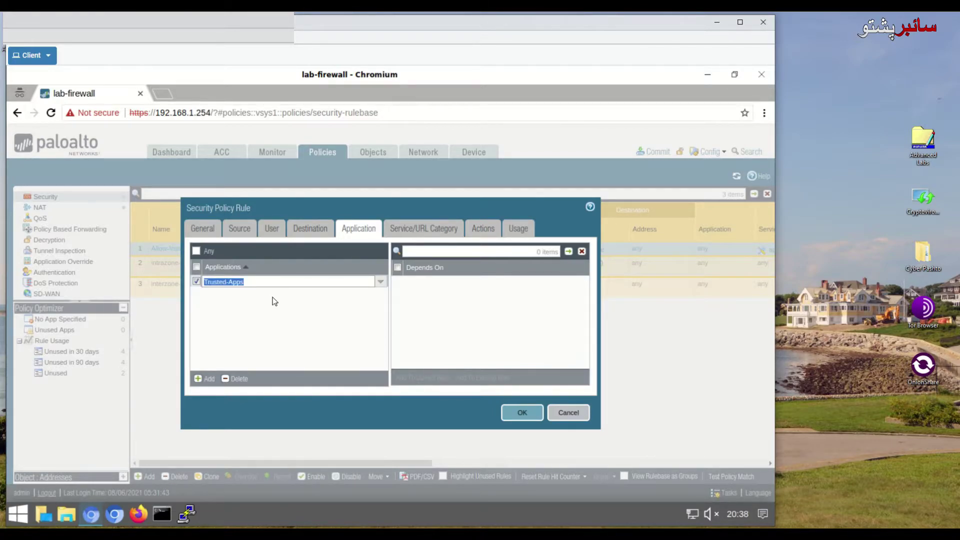
click(528, 411)
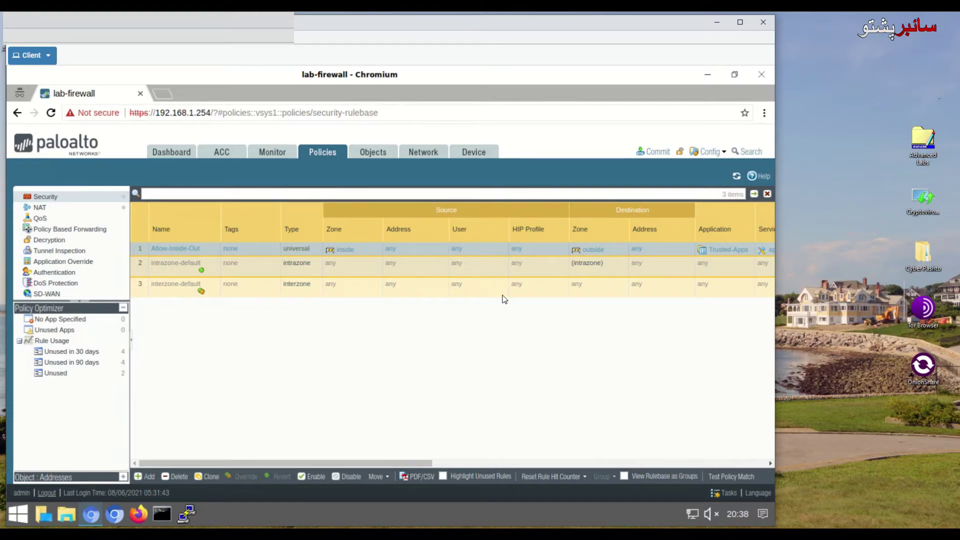
Step: Commit the Allow-Inside-Out rule change and close the successful Commit Status
click(659, 153)
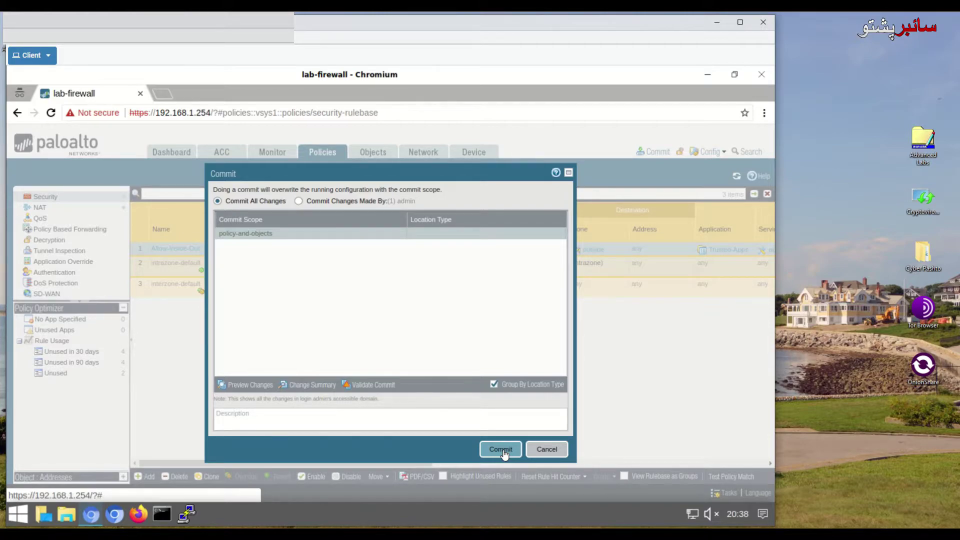
click(503, 450)
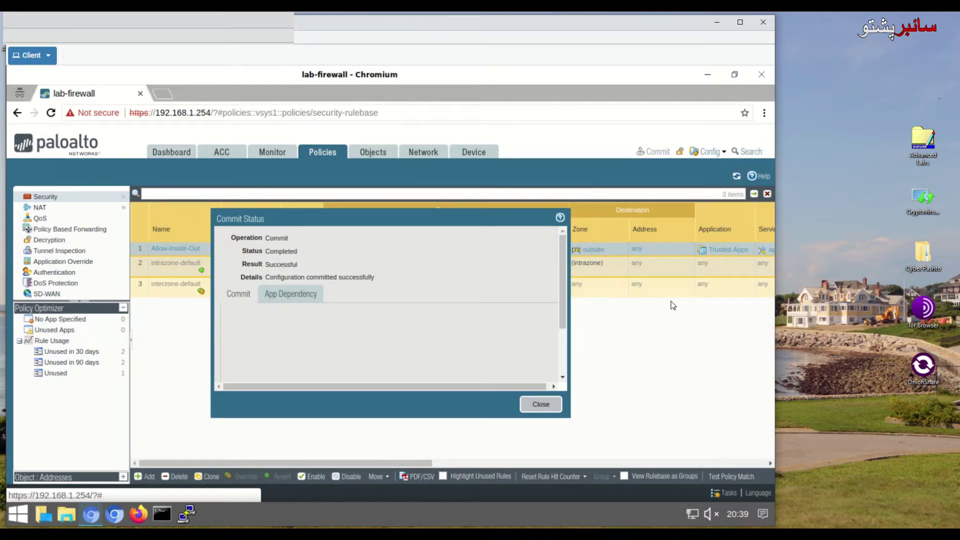
click(540, 404)
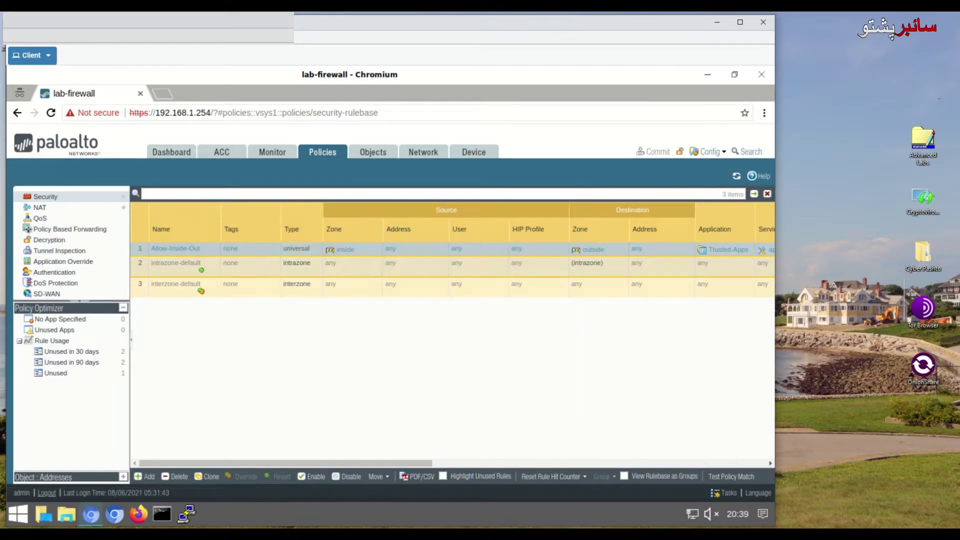
click(118, 517)
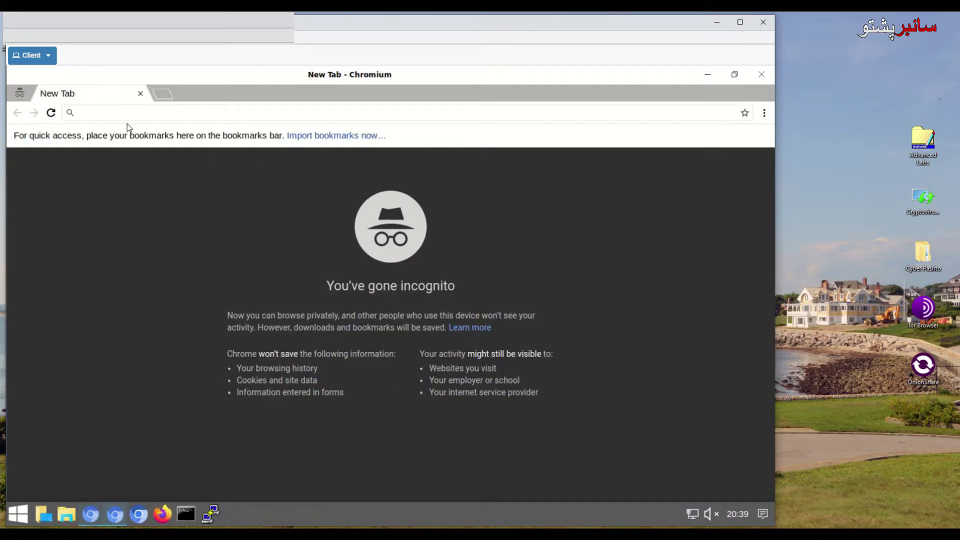
text(ht)
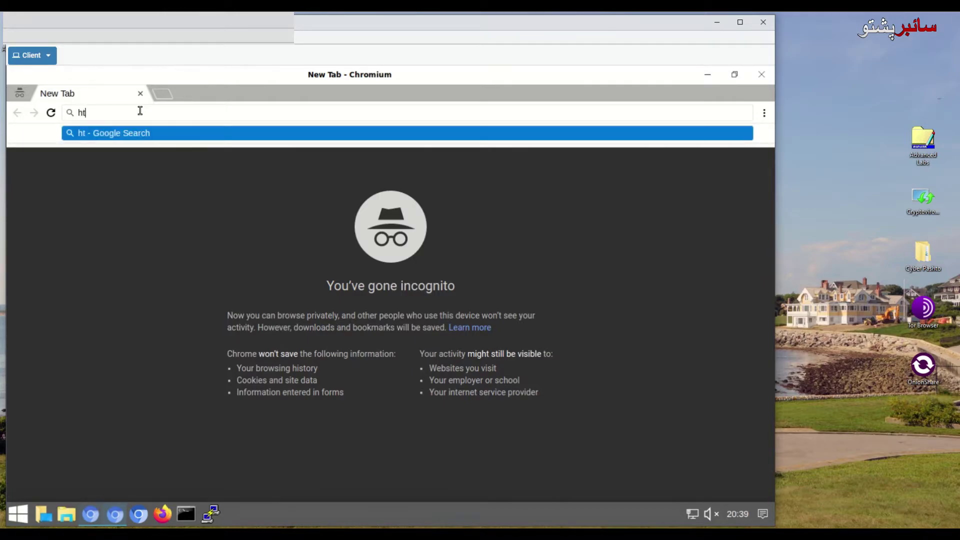
text(tps:)
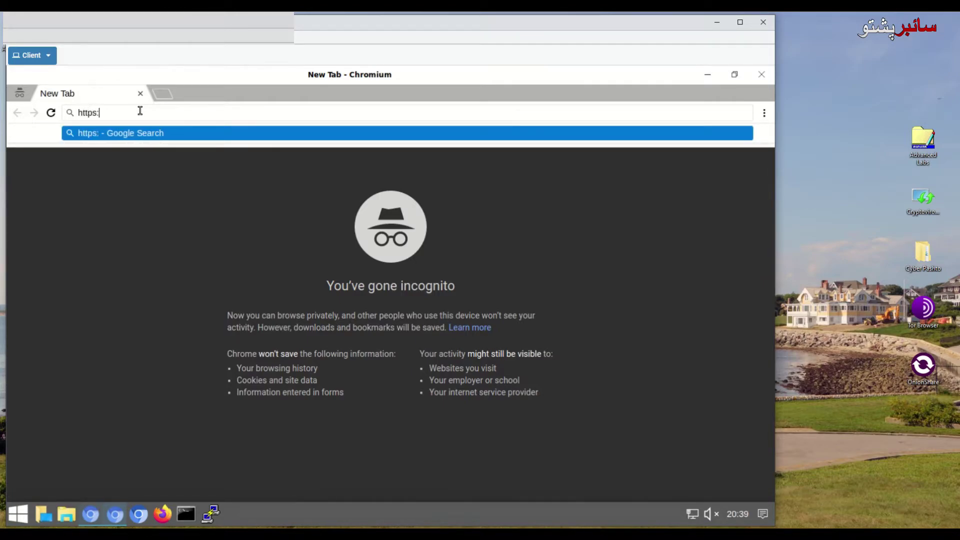
text(//ww)
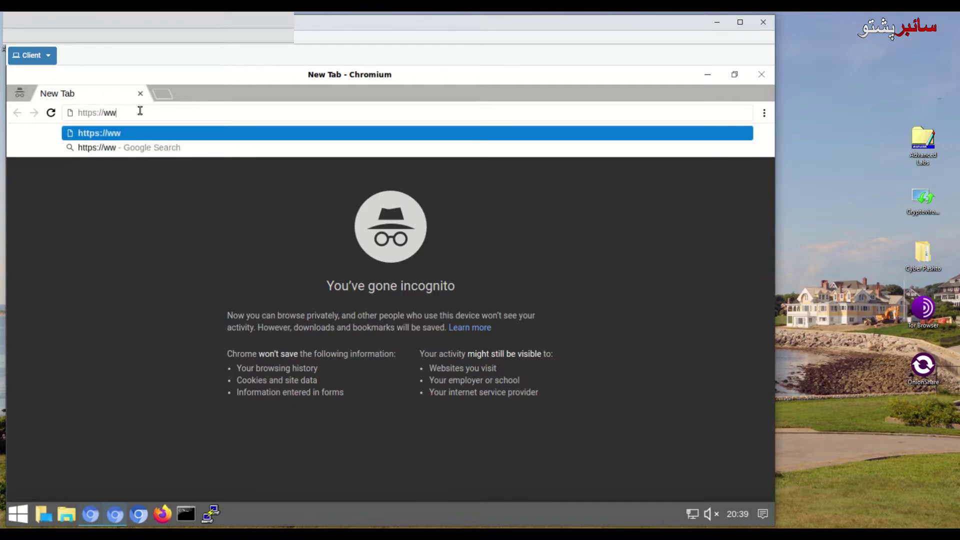
text(w.facebook.com)
key(Return)
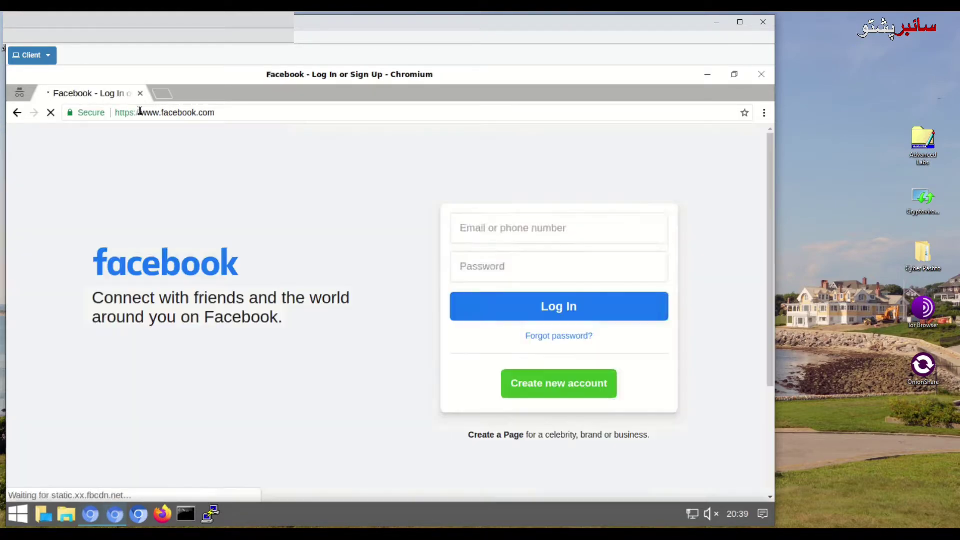
scroll(346, 179, down, 1)
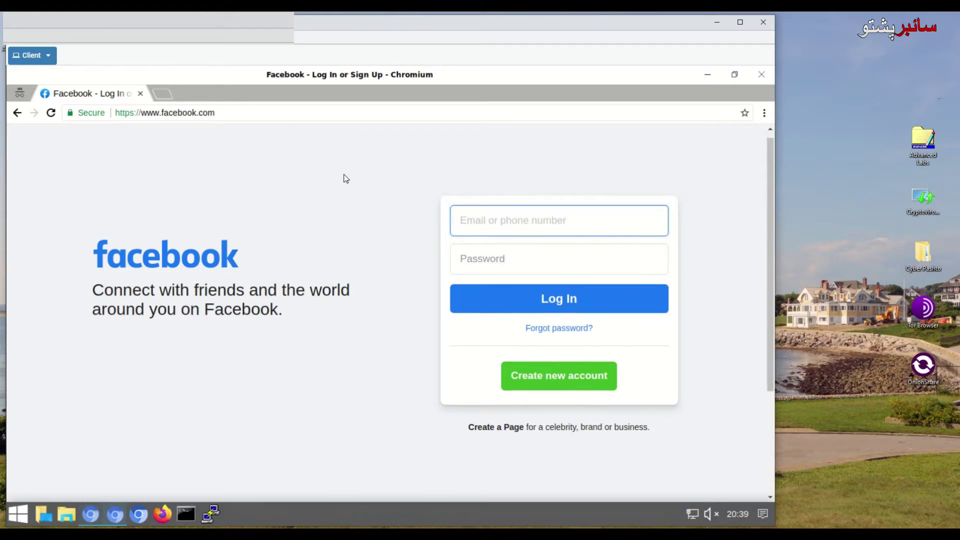
scroll(346, 179, down, 1)
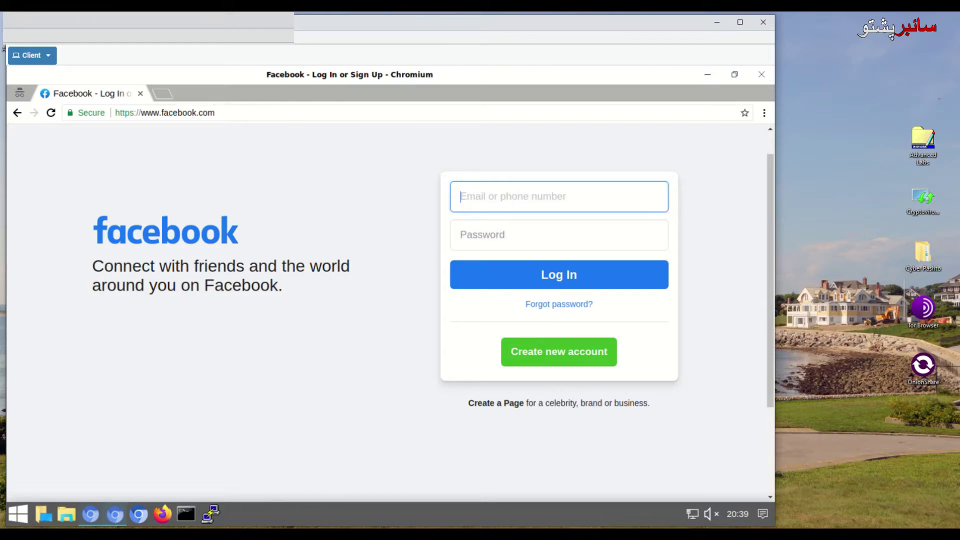
click(171, 113)
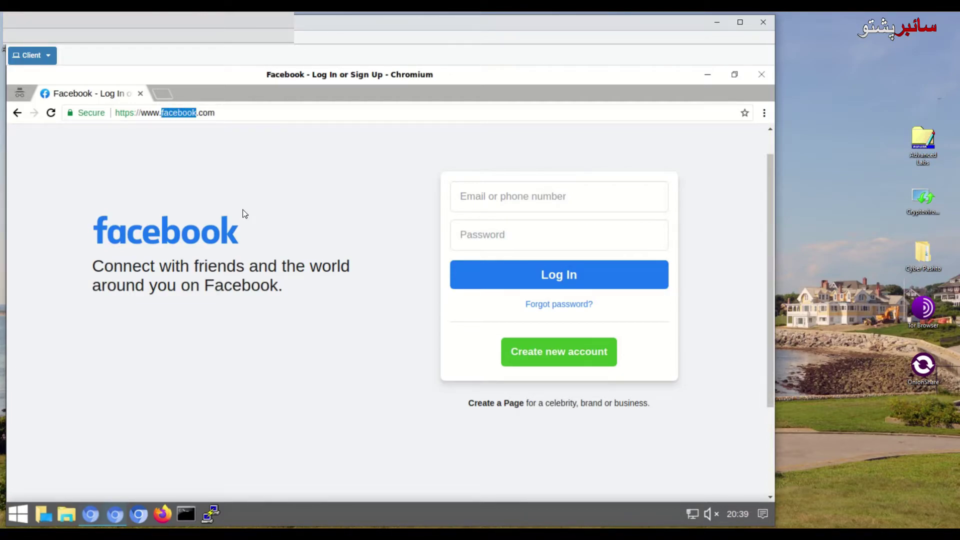
text(google)
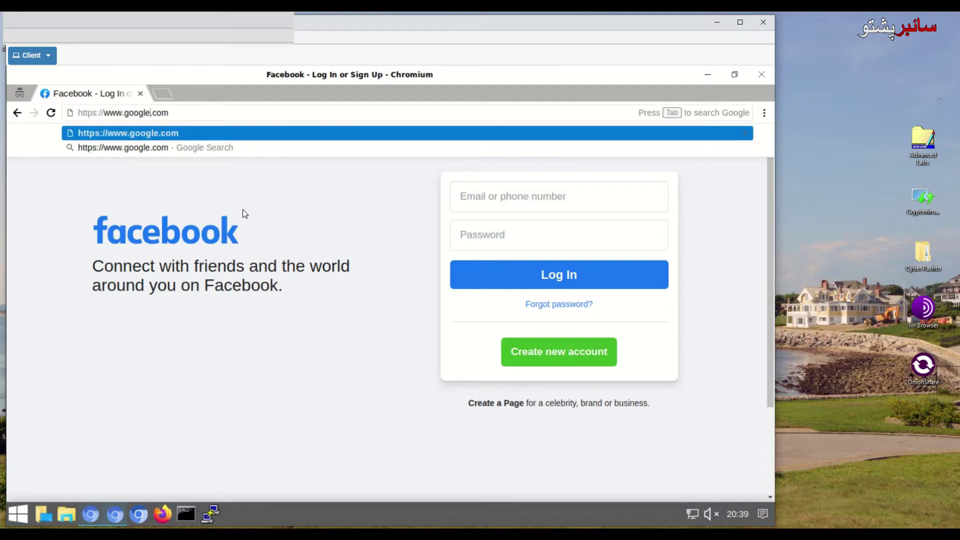
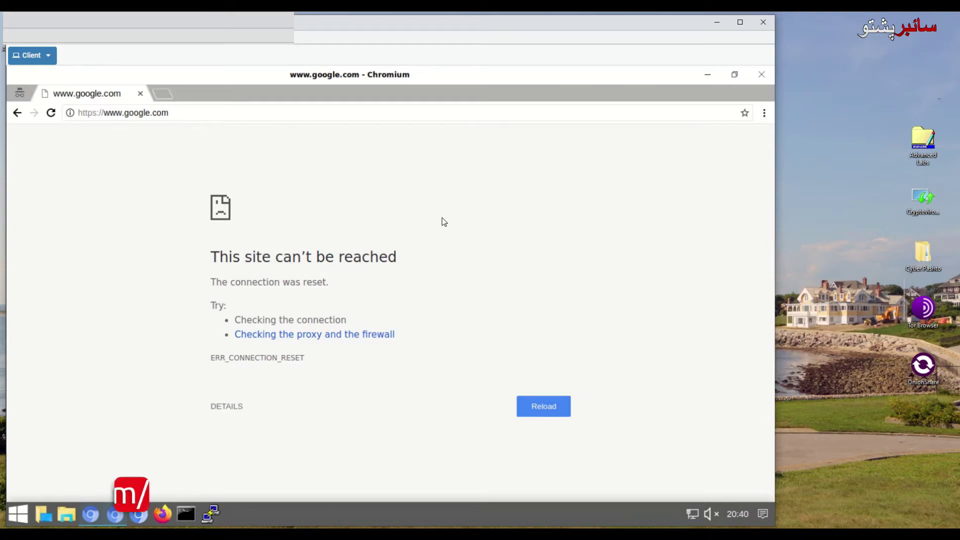
Step: Close the failed Google window and bring up the refreshed firewall Traffic log
click(761, 78)
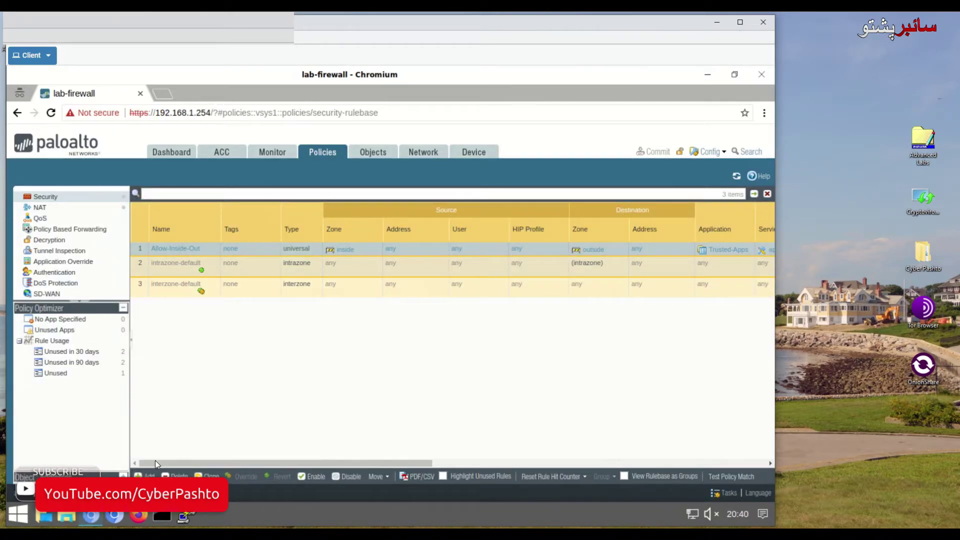
click(274, 153)
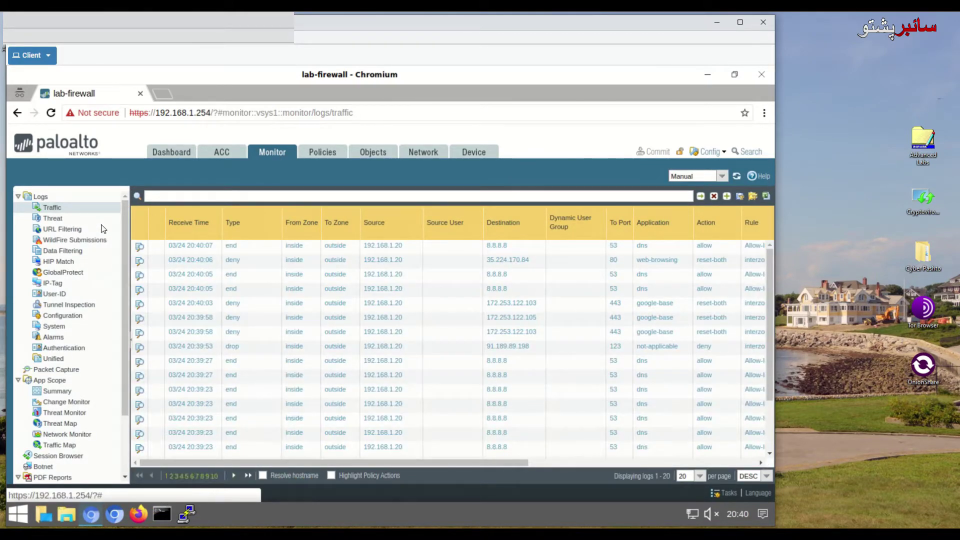
click(56, 209)
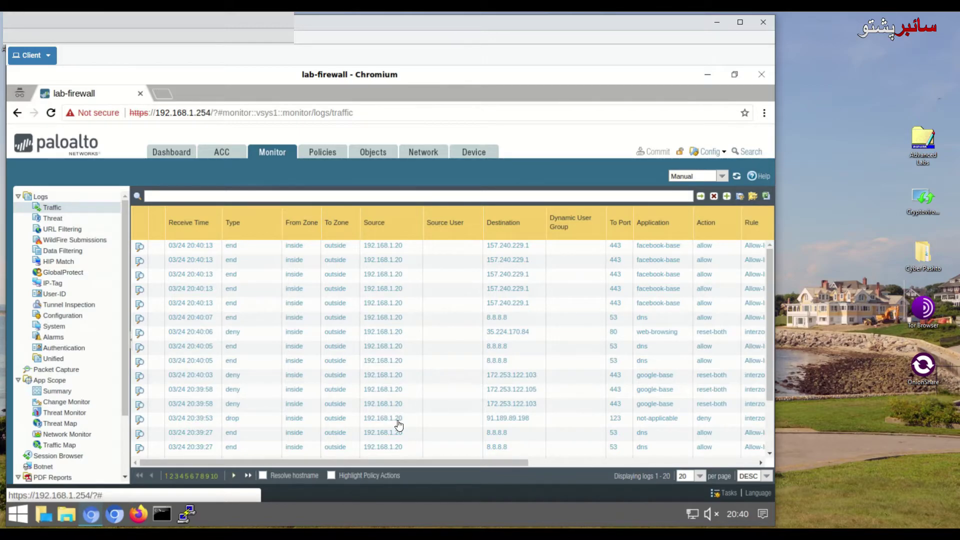
drag(512, 460, 534, 459)
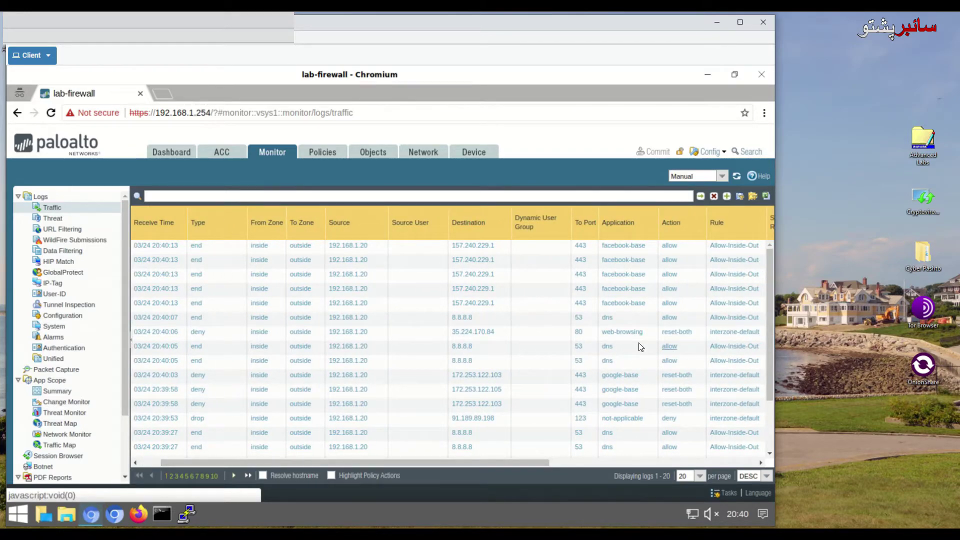
click(145, 248)
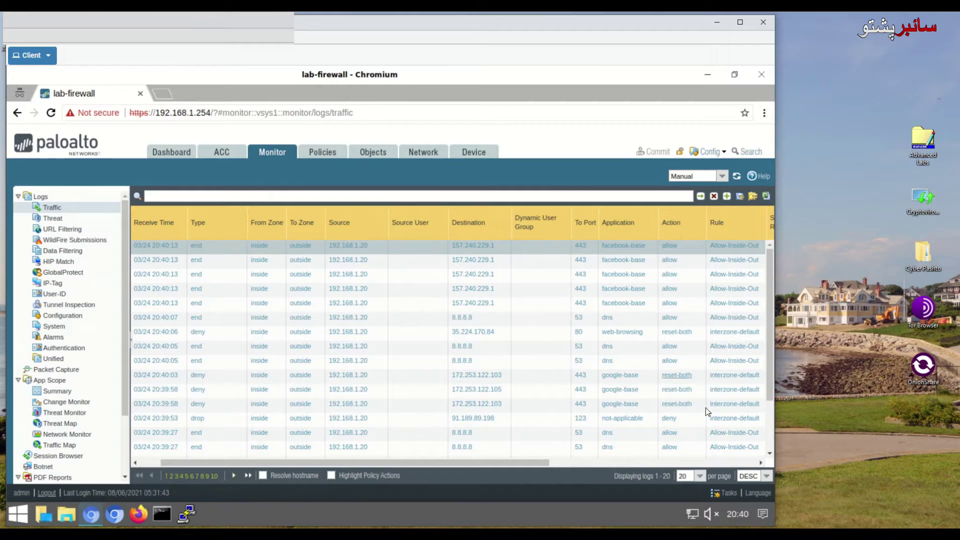
Step: Inspect the log entries and filter by receive time 2022/03/24 20:40:03
scroll(670, 410, down, 2)
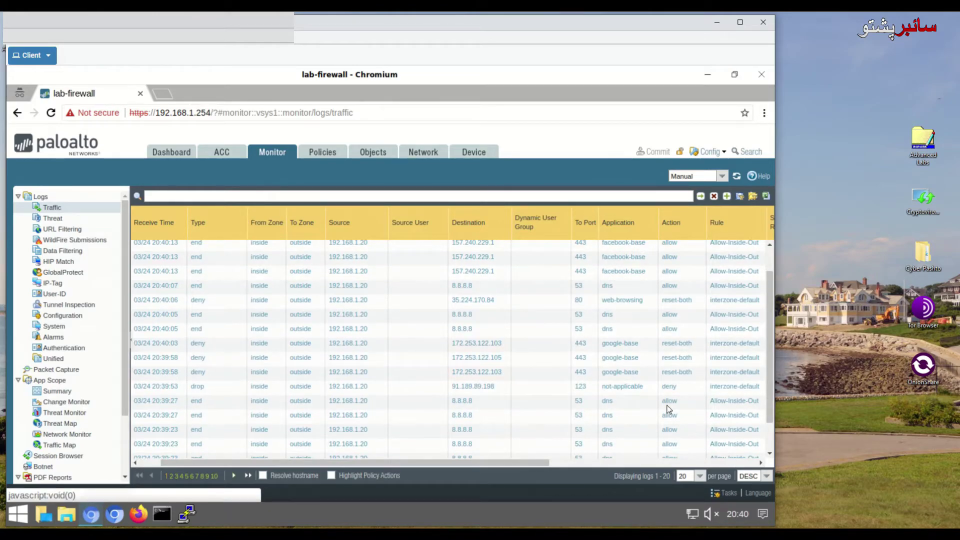
scroll(670, 411, down, 2)
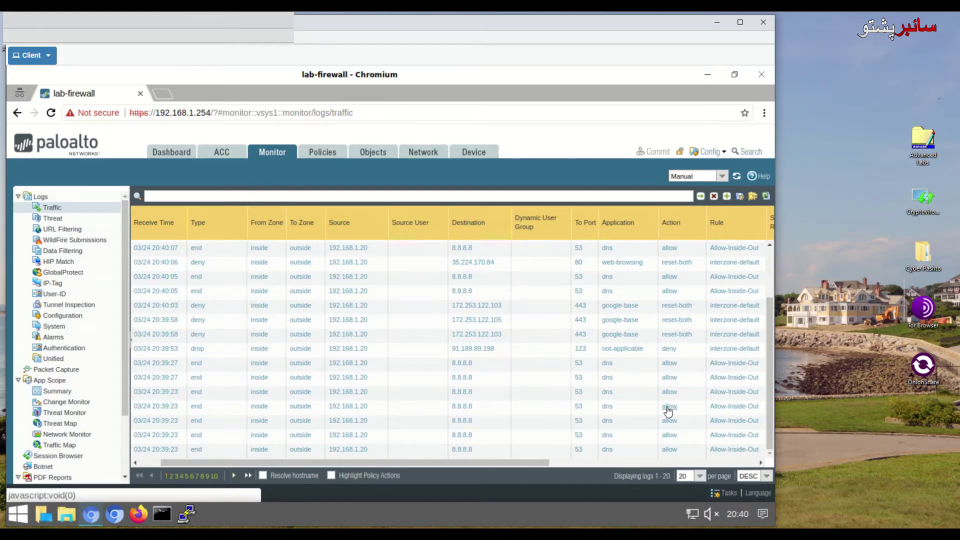
scroll(668, 410, up, 3)
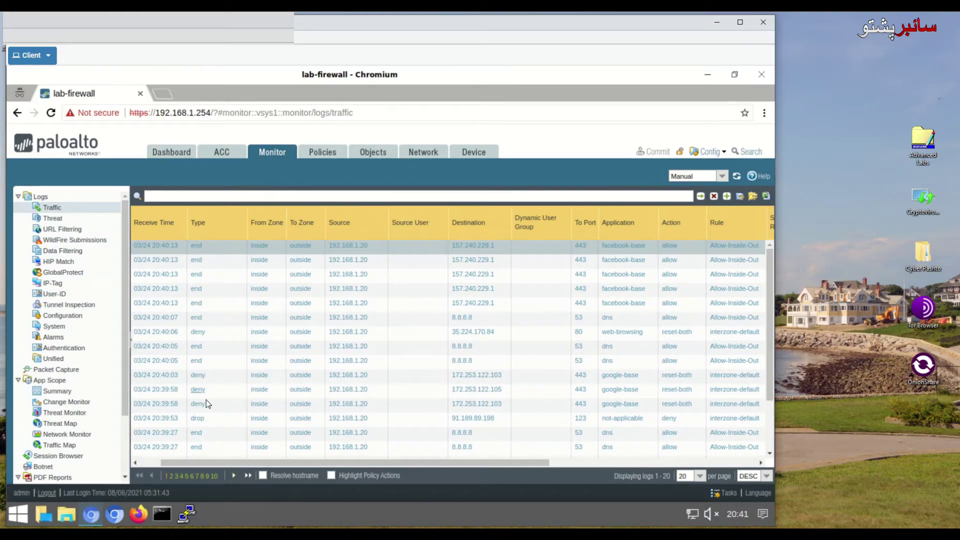
click(192, 364)
click(170, 376)
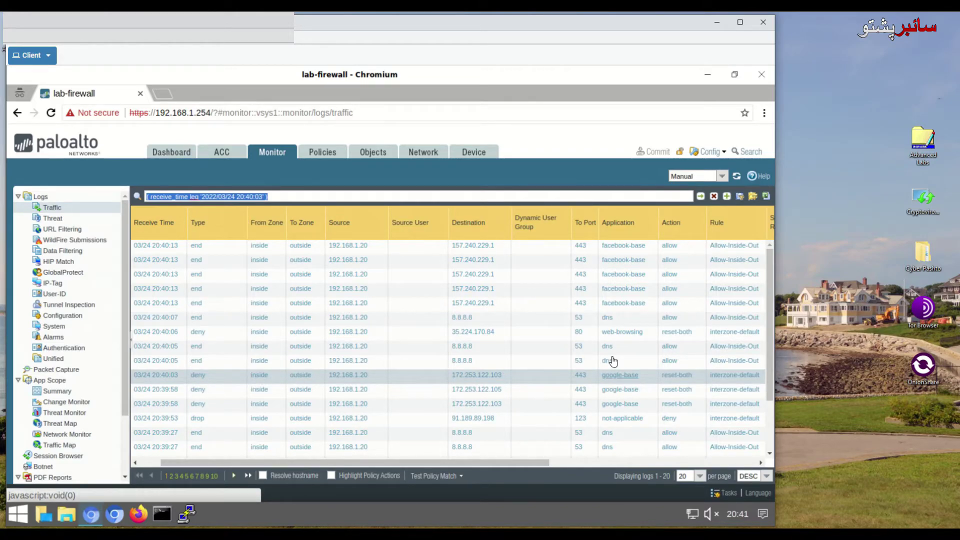
click(205, 274)
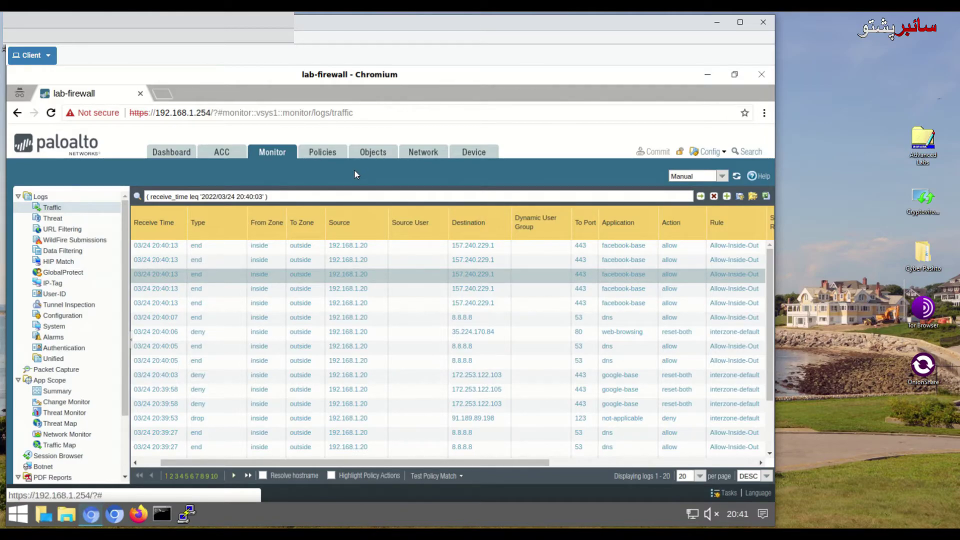
Step: Check the Security rules' Application, Service and Action columns, then return to Traffic logs
click(323, 155)
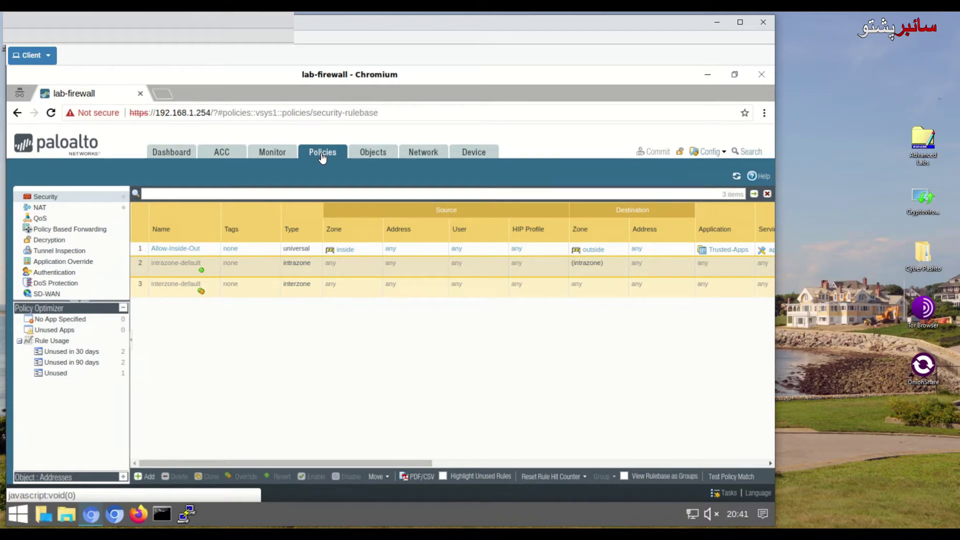
click(56, 200)
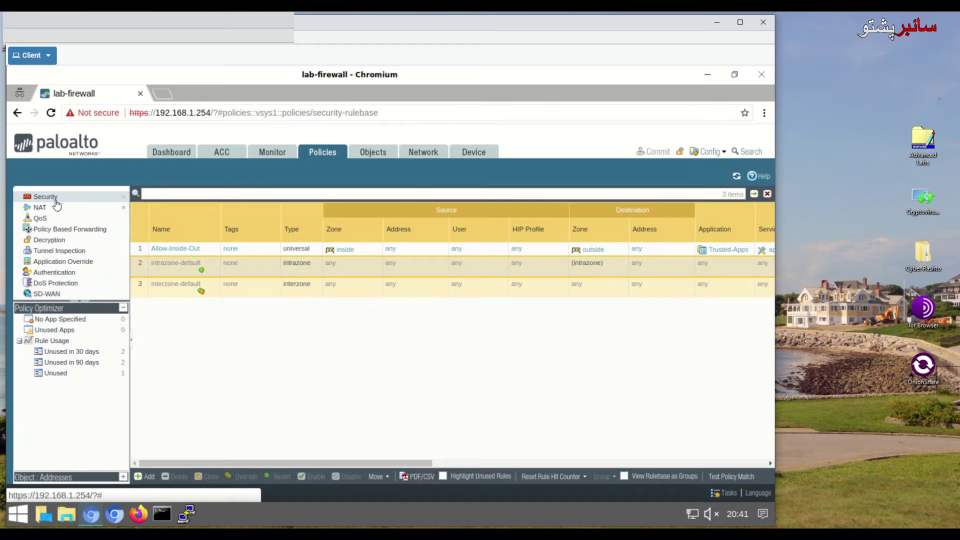
drag(374, 465, 482, 464)
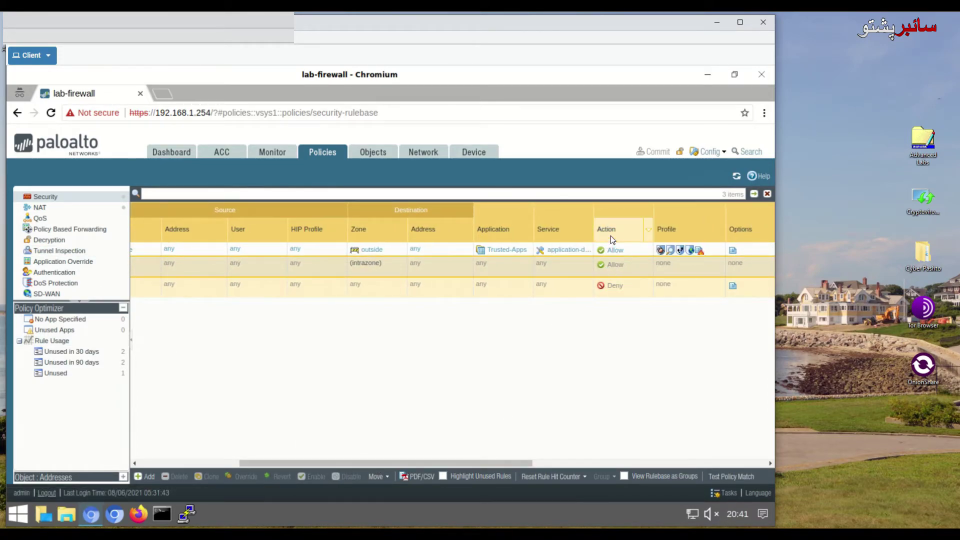
drag(520, 464, 308, 464)
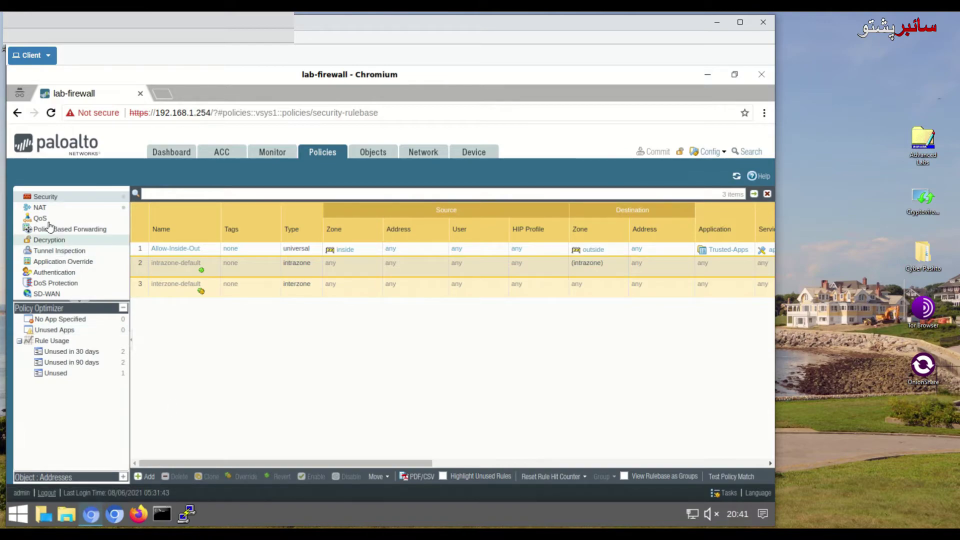
click(270, 155)
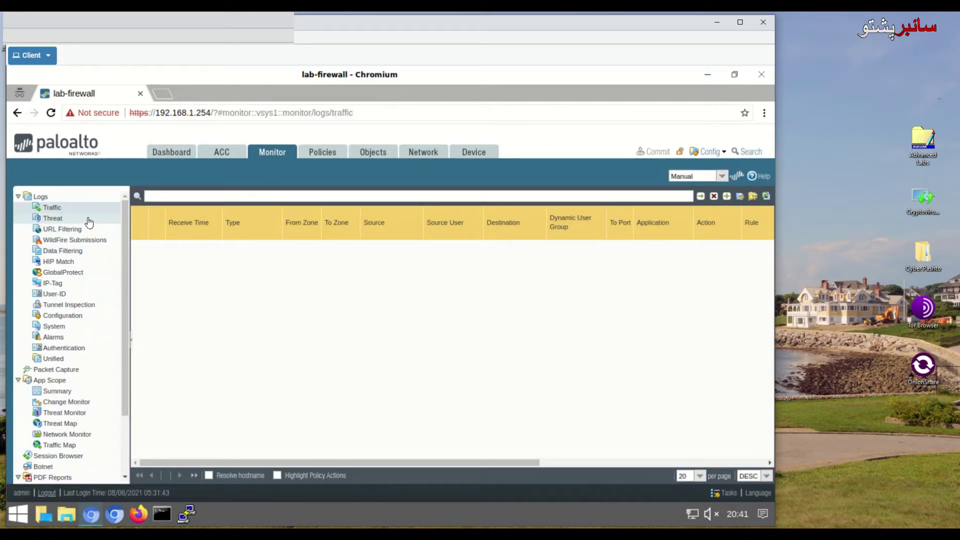
Step: Scroll through the Traffic log to review the denied google-base sessions
drag(494, 467, 600, 466)
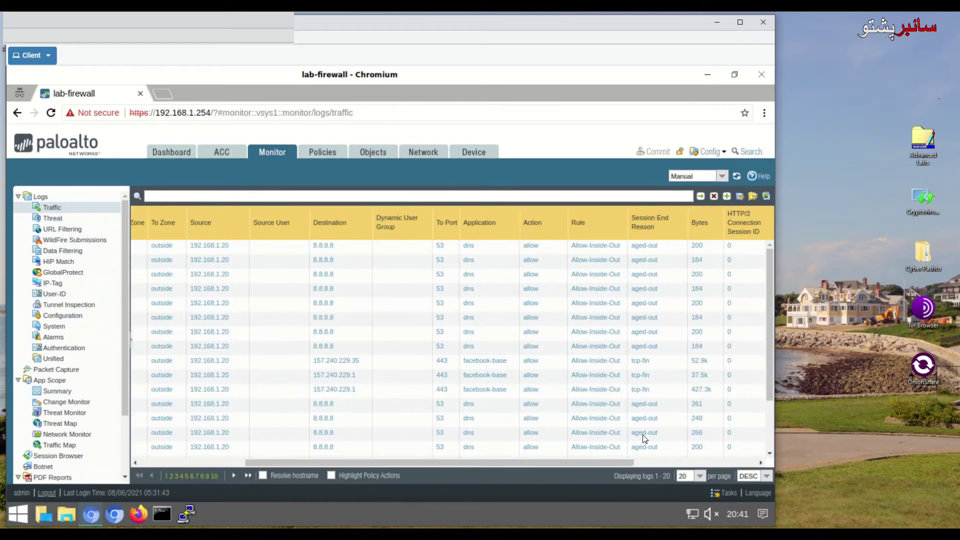
scroll(656, 380, down, 3)
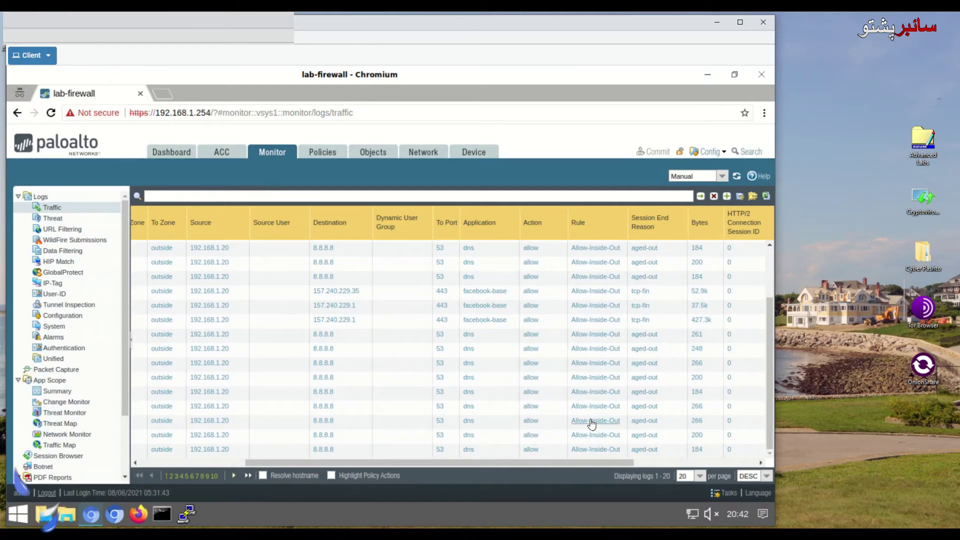
scroll(592, 424, up, 3)
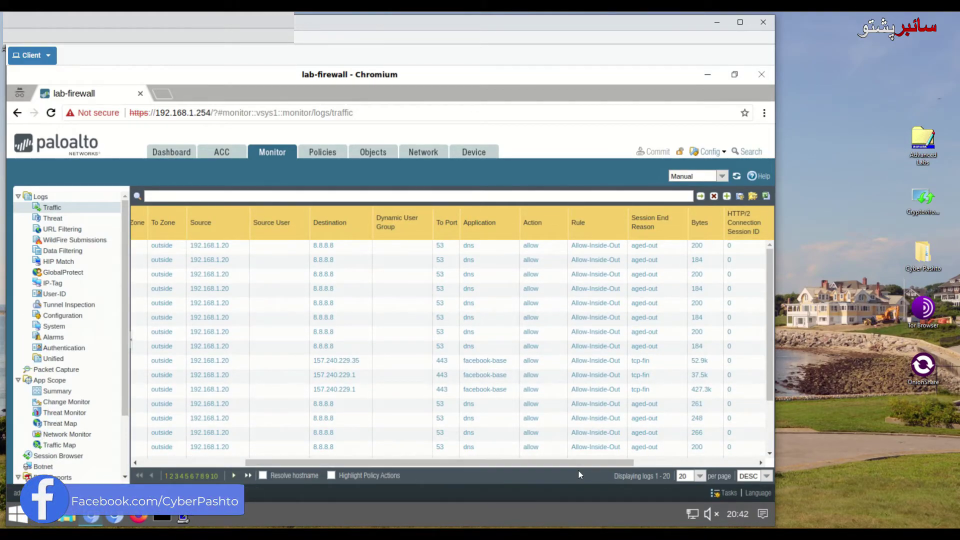
drag(509, 462, 404, 462)
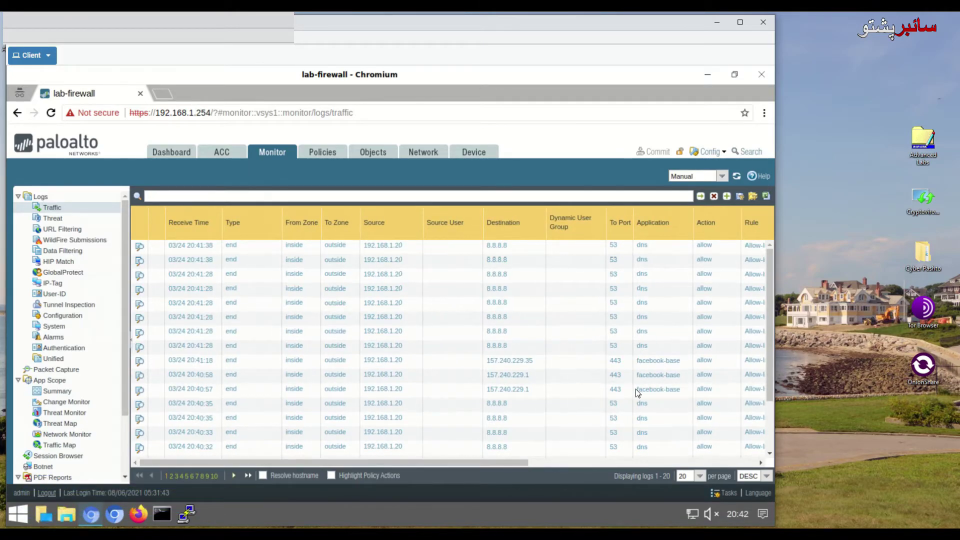
scroll(638, 393, down, 3)
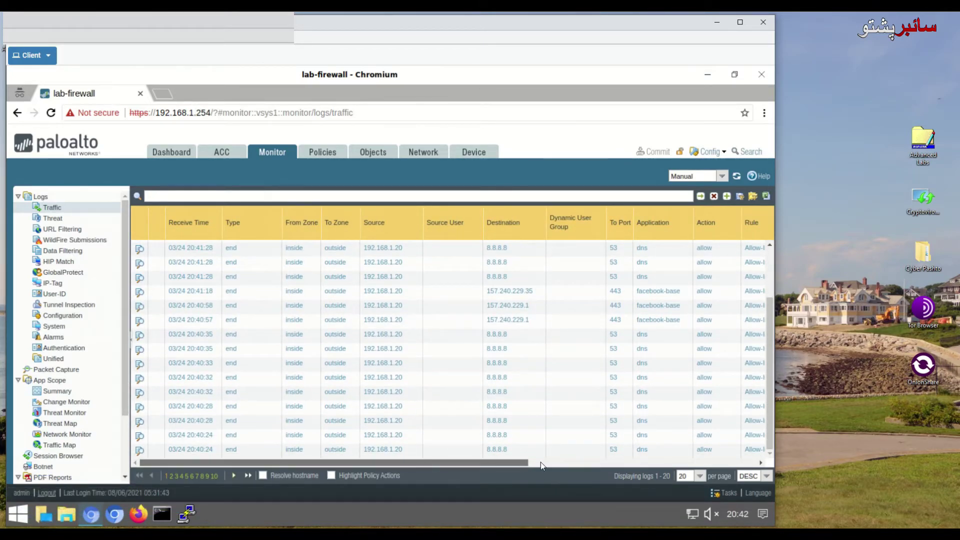
click(572, 463)
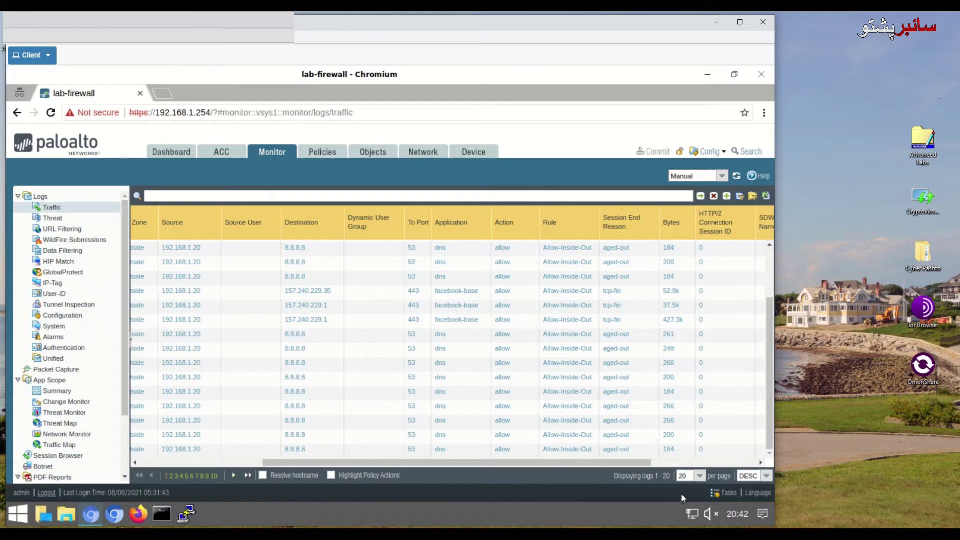
Step: Show 100 log entries per page, review them, and return to the Security rulebase
click(699, 476)
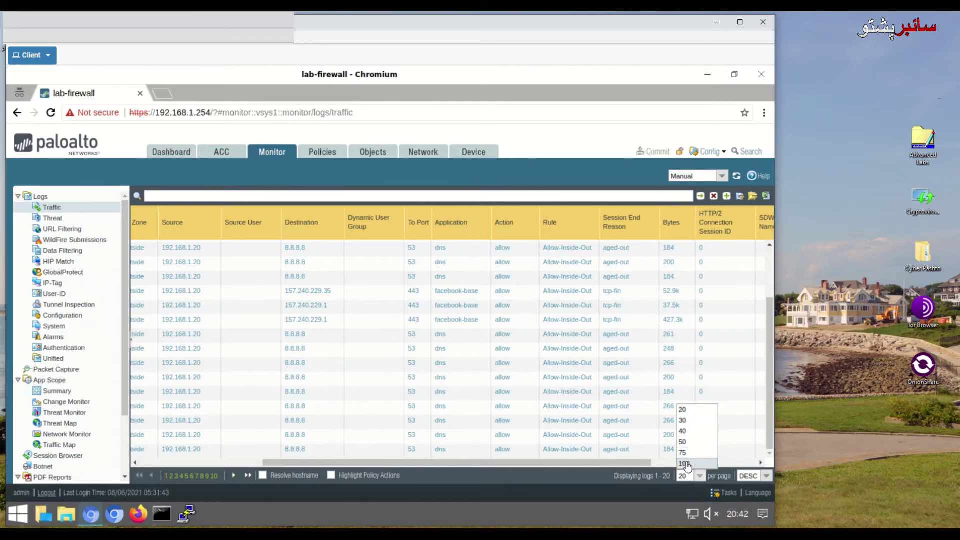
click(688, 449)
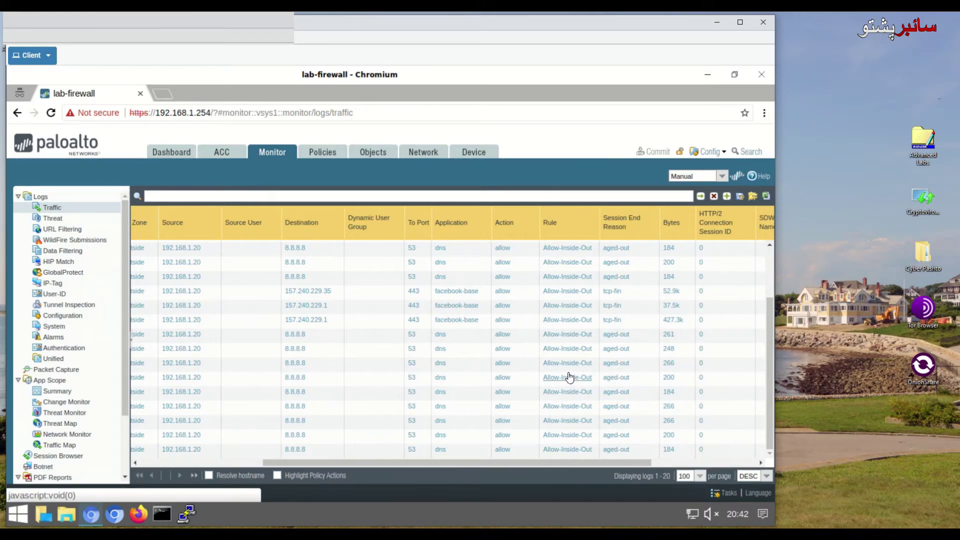
click(771, 334)
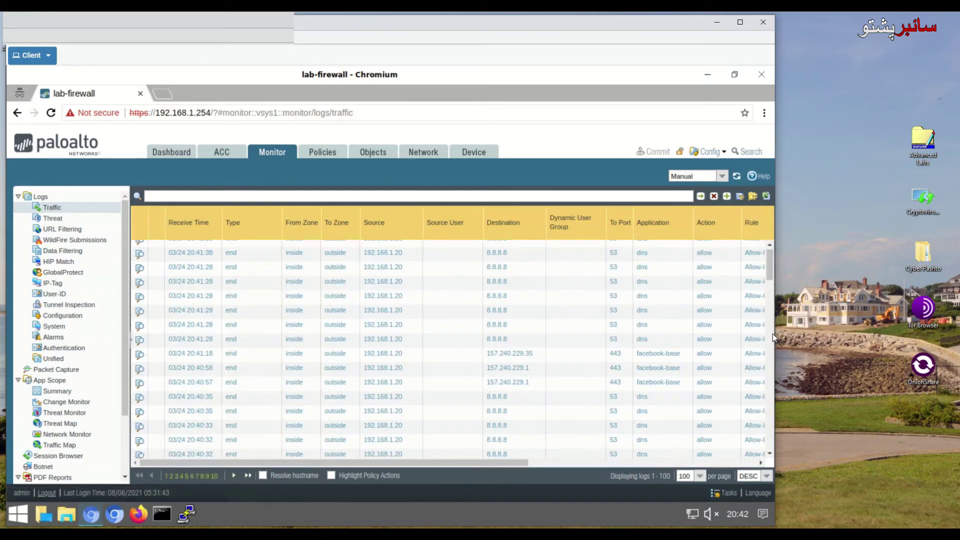
click(768, 320)
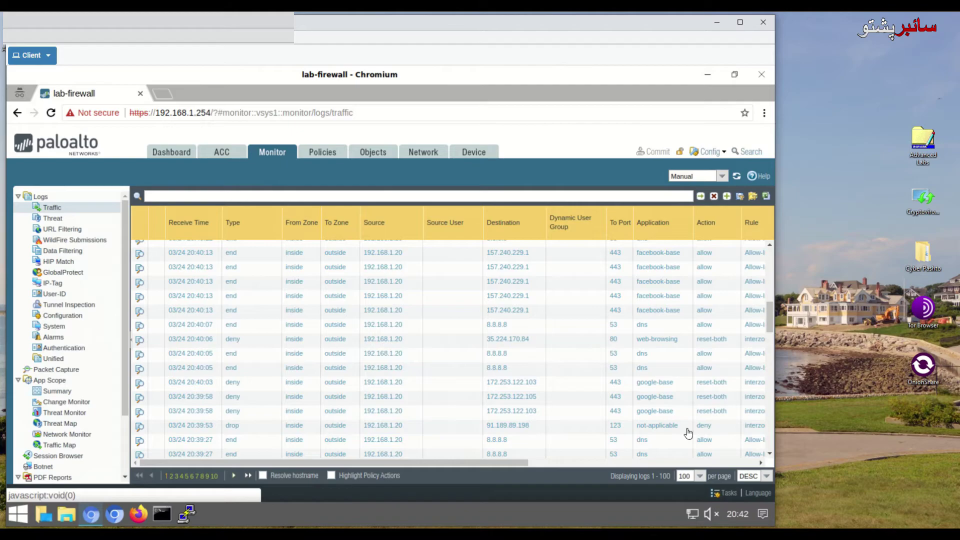
drag(524, 462, 585, 465)
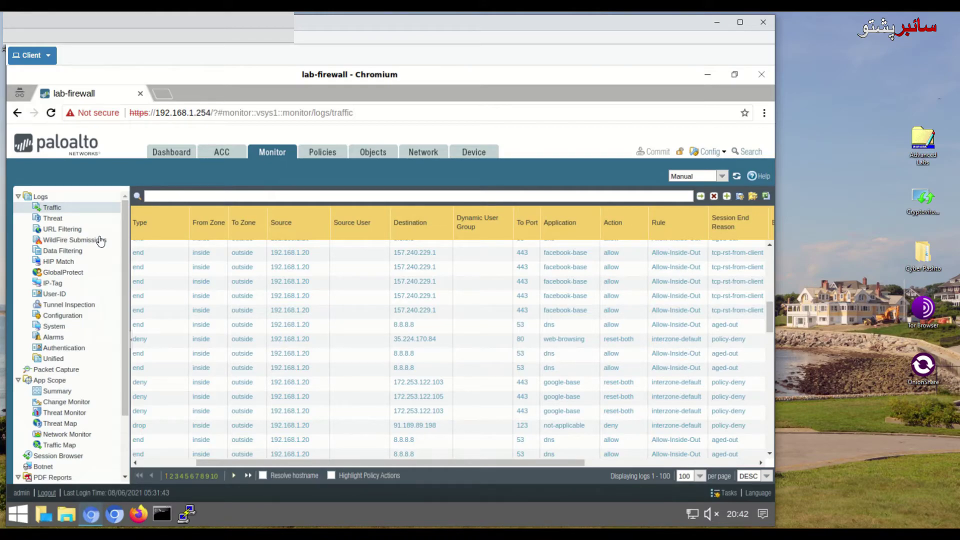
click(322, 152)
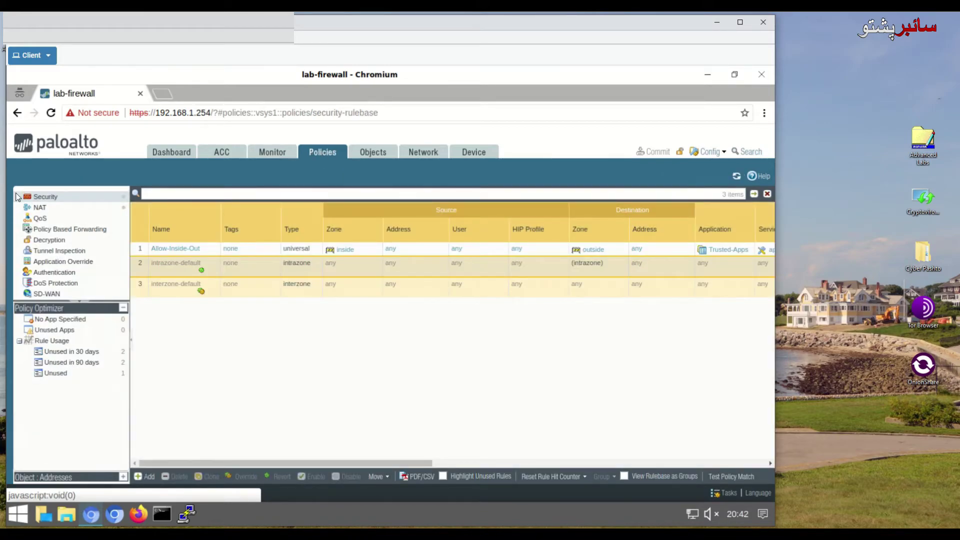
Step: Review the Security rules' Deny actions and hit counts, then go to Application Groups
click(41, 201)
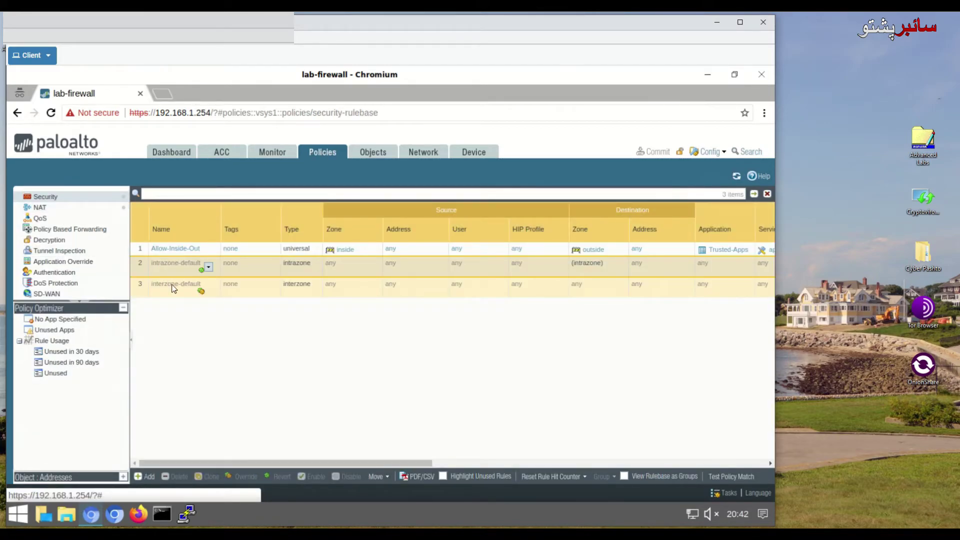
drag(413, 462, 604, 467)
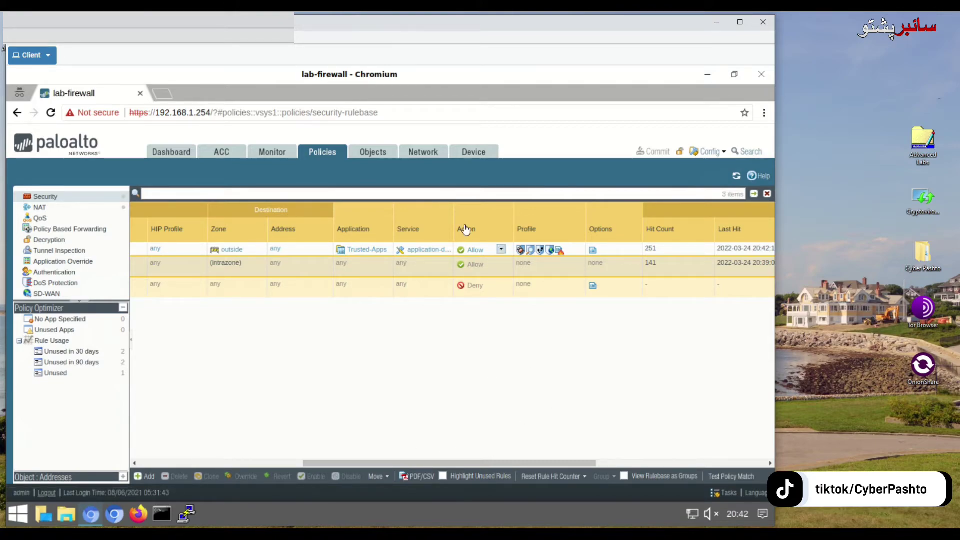
click(500, 289)
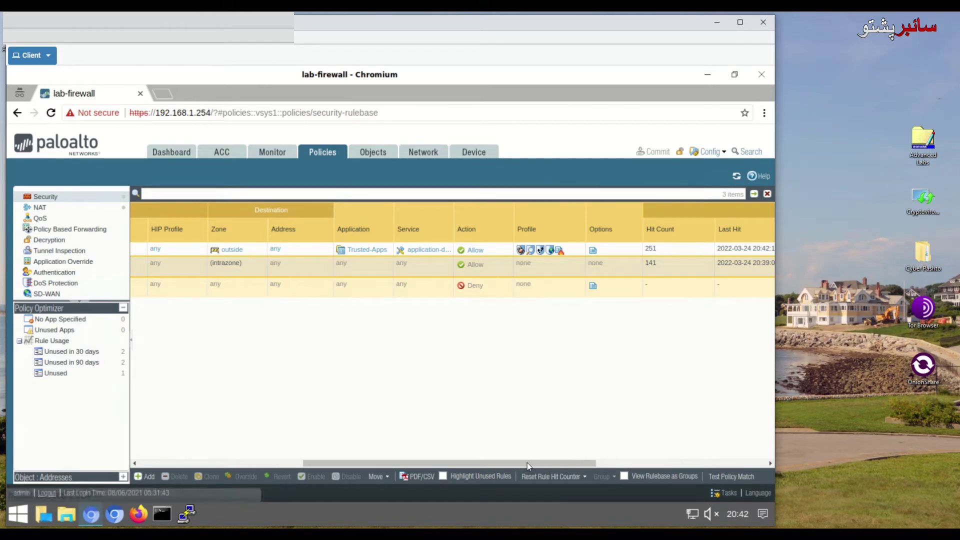
scroll(529, 463, left, 2)
scroll(530, 463, right, 6)
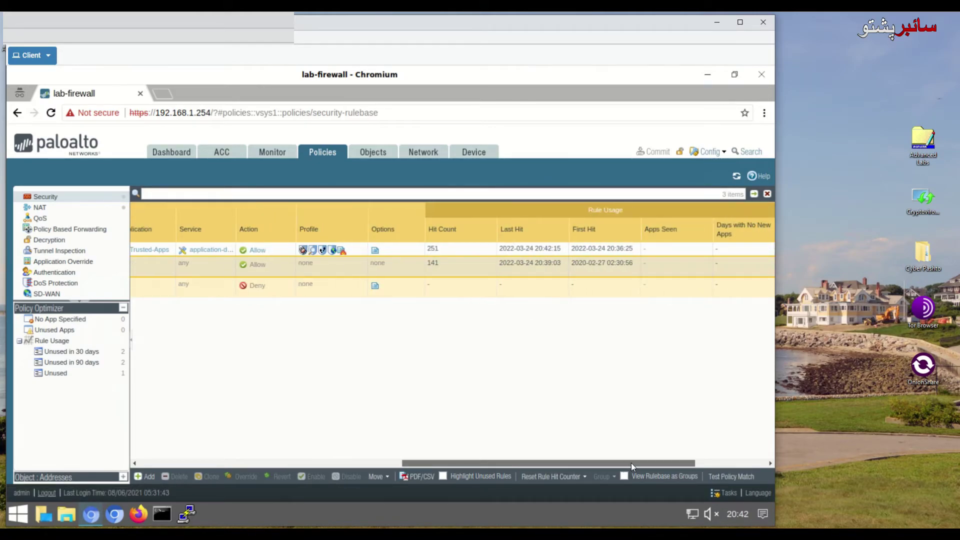
drag(685, 467, 739, 468)
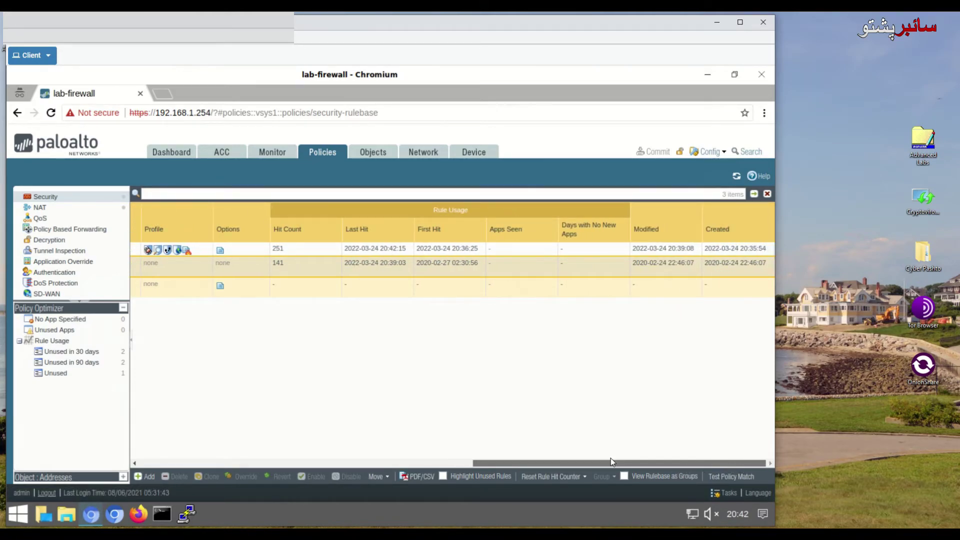
scroll(610, 458, left, 8)
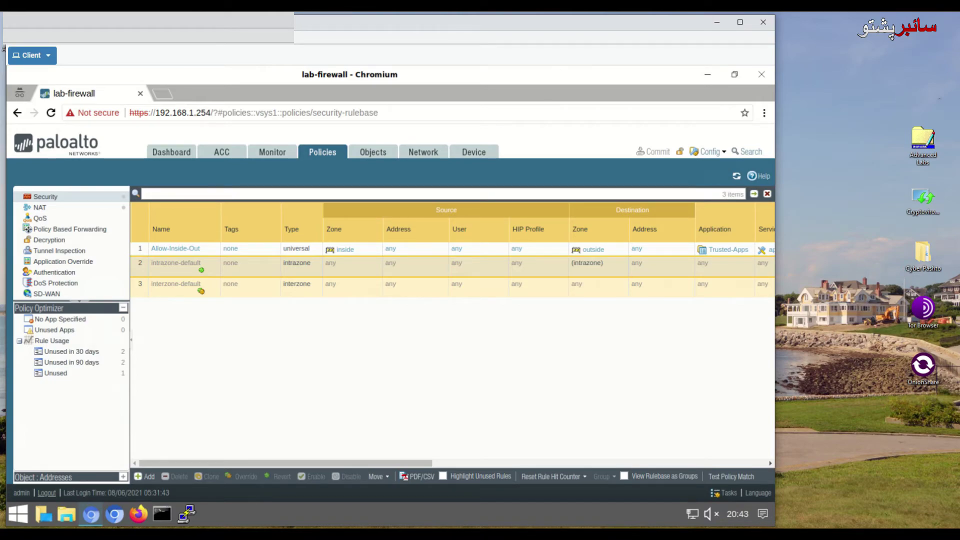
click(376, 154)
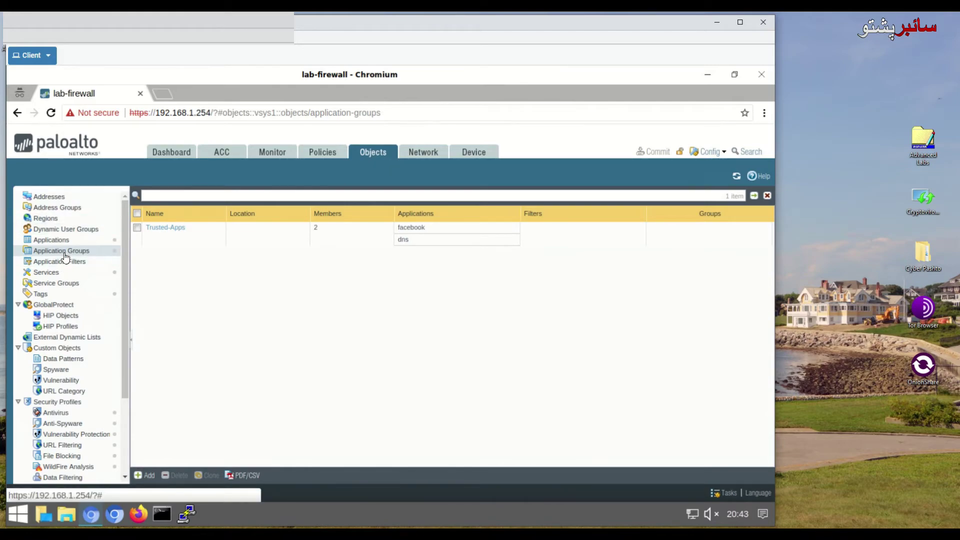
Step: Add google-base to the Trusted-Apps application group and save it
click(155, 229)
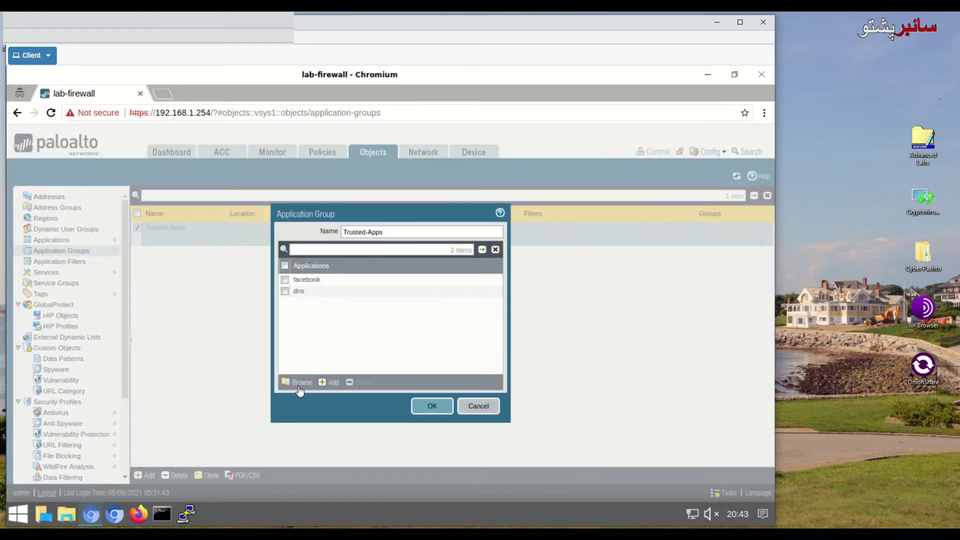
click(330, 383)
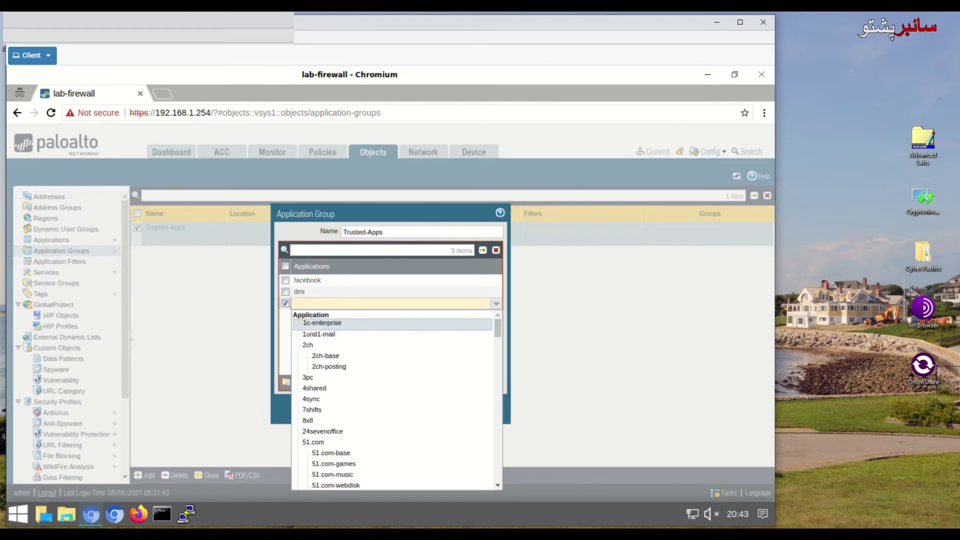
text(google)
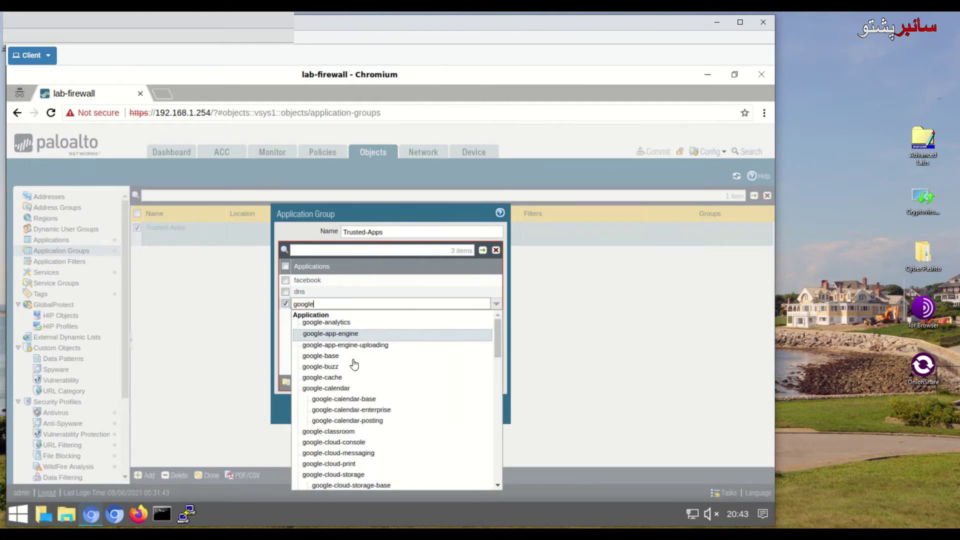
click(353, 355)
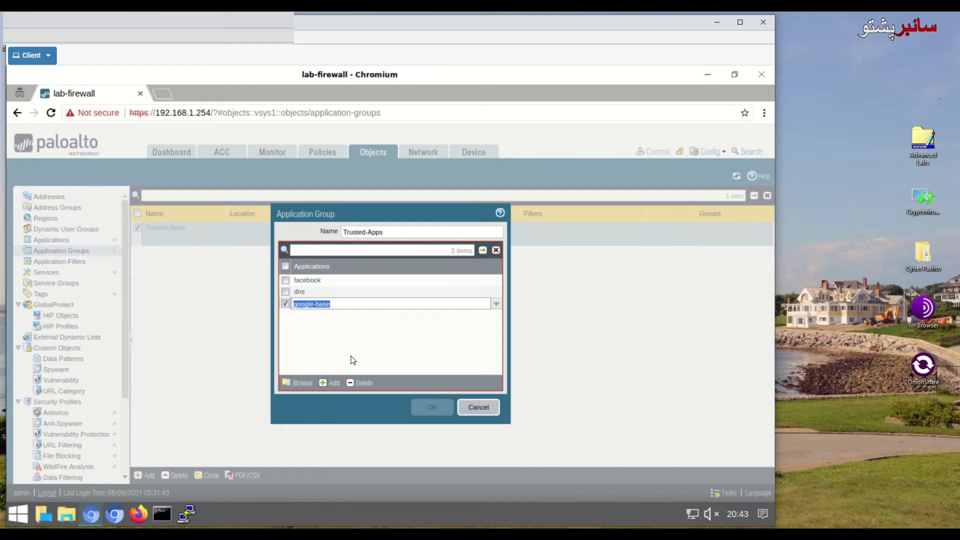
click(313, 322)
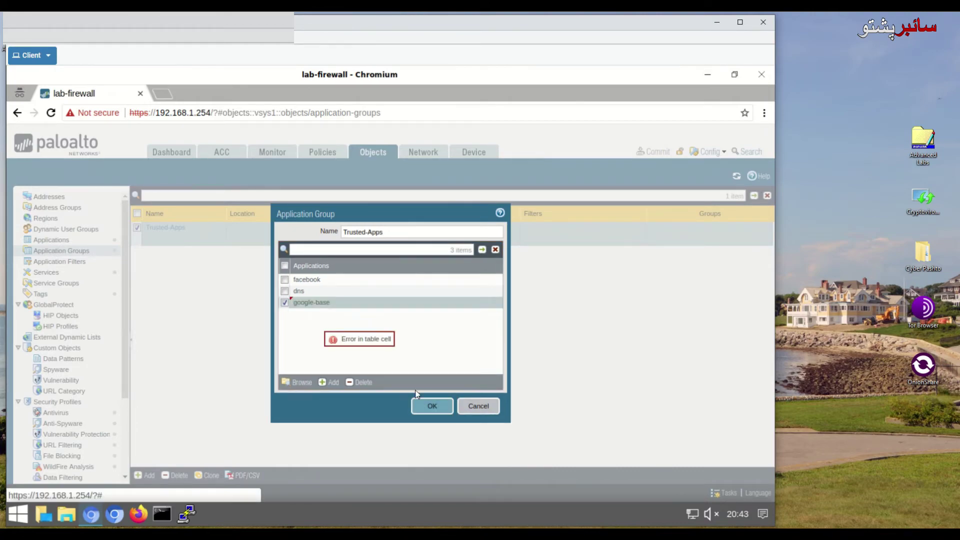
click(432, 406)
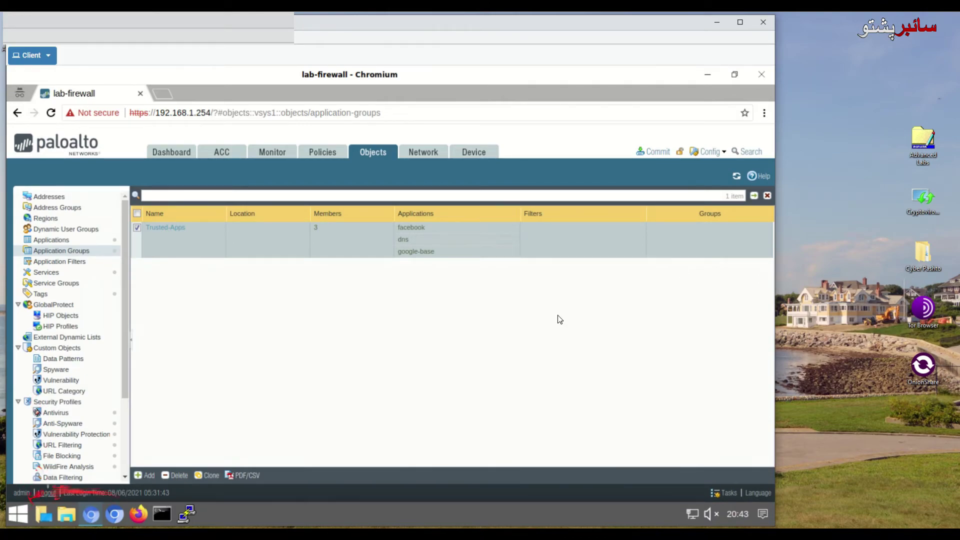
click(653, 151)
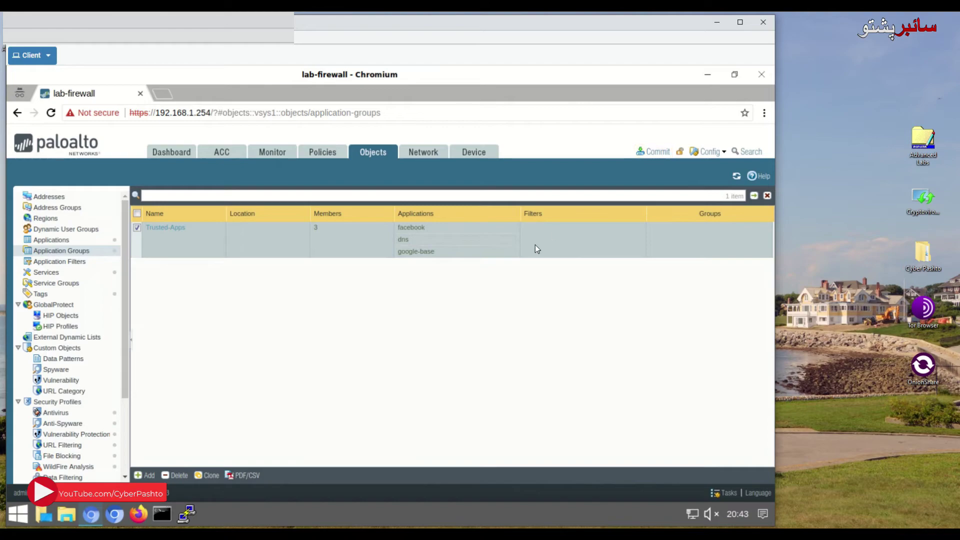
Step: Commit the configuration and close the success report
click(498, 452)
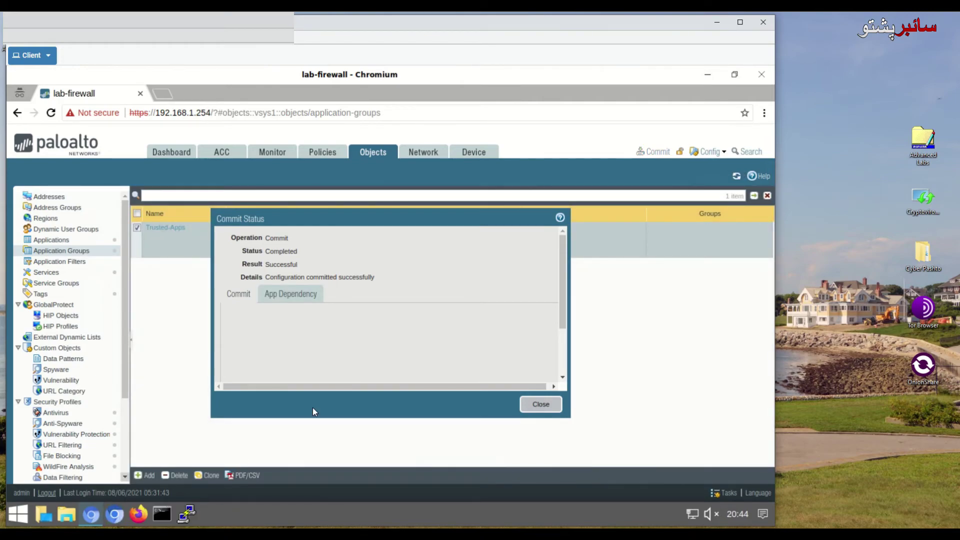
click(539, 405)
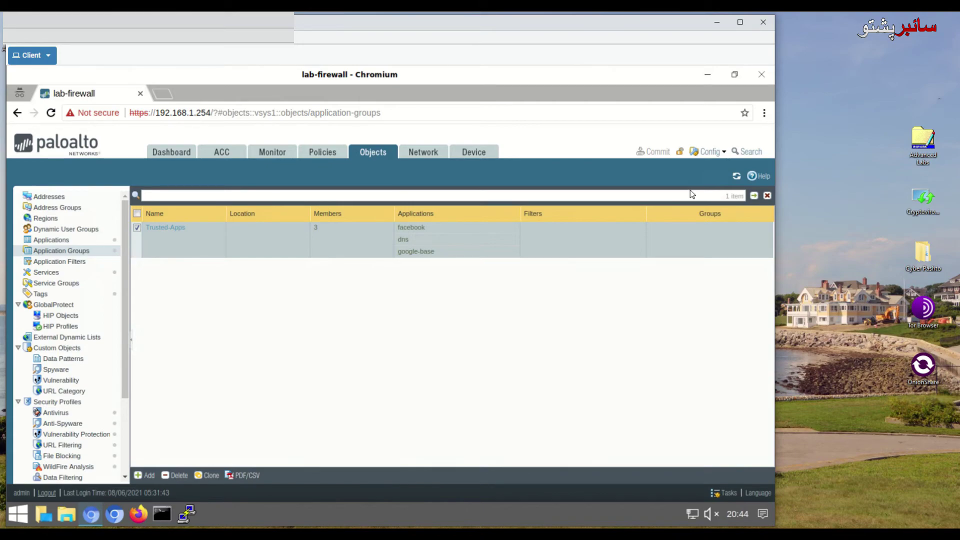
click(118, 512)
click(151, 116)
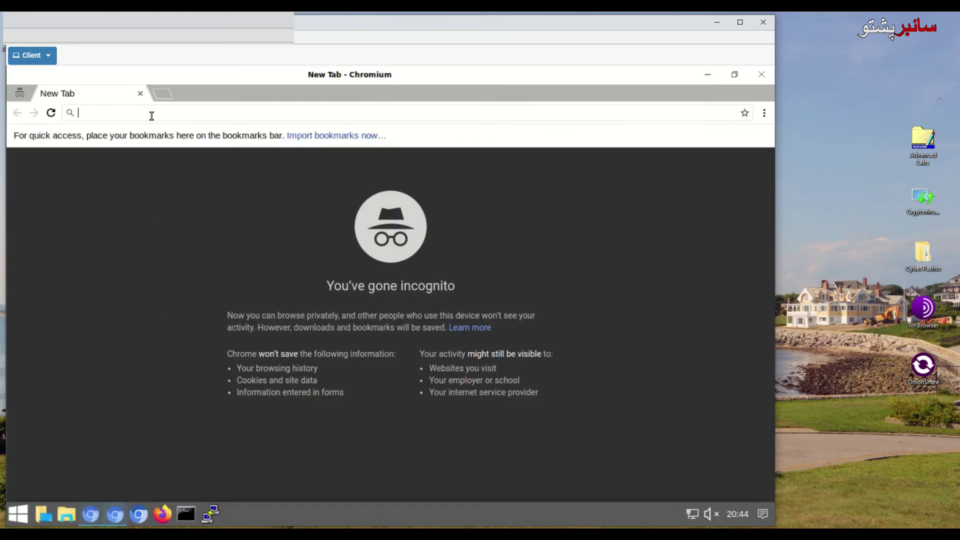
text(http)
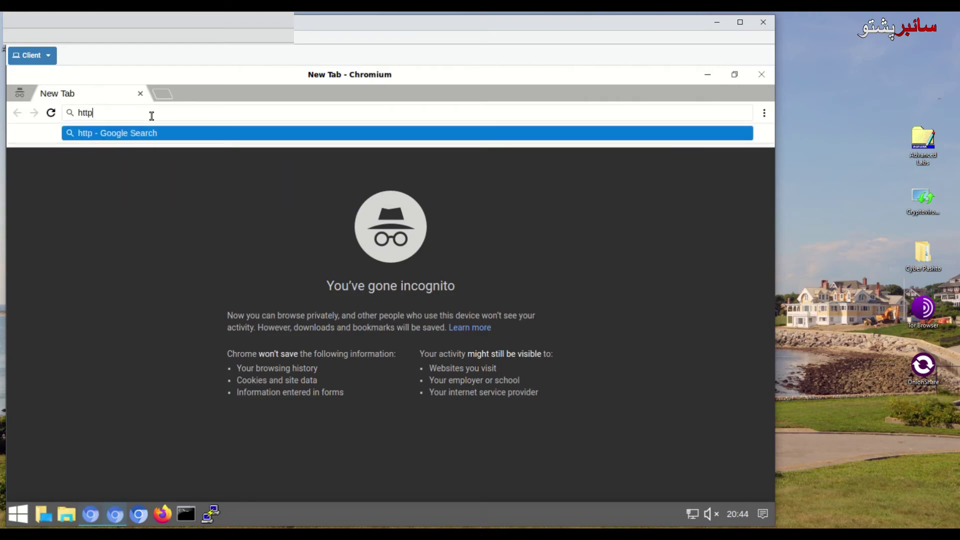
text(s://w)
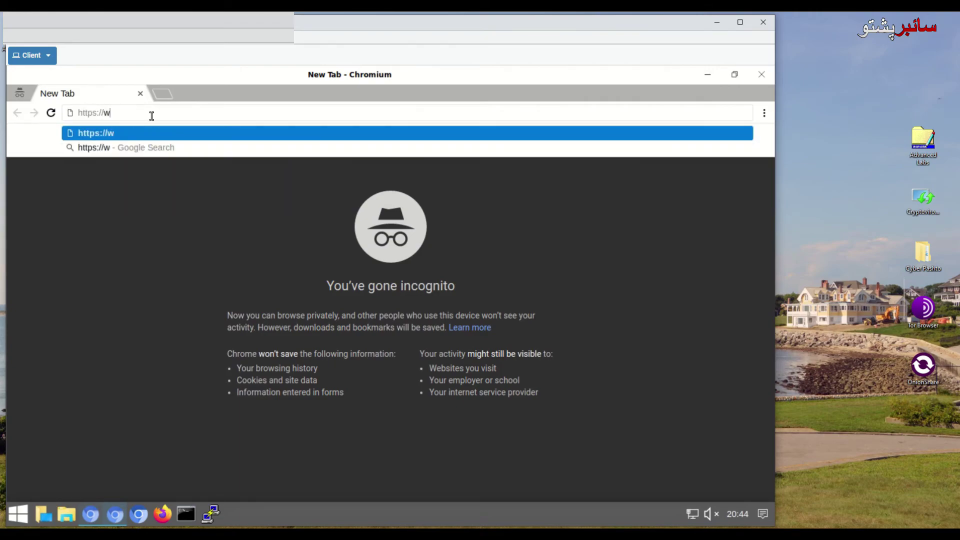
text(ww.google.com)
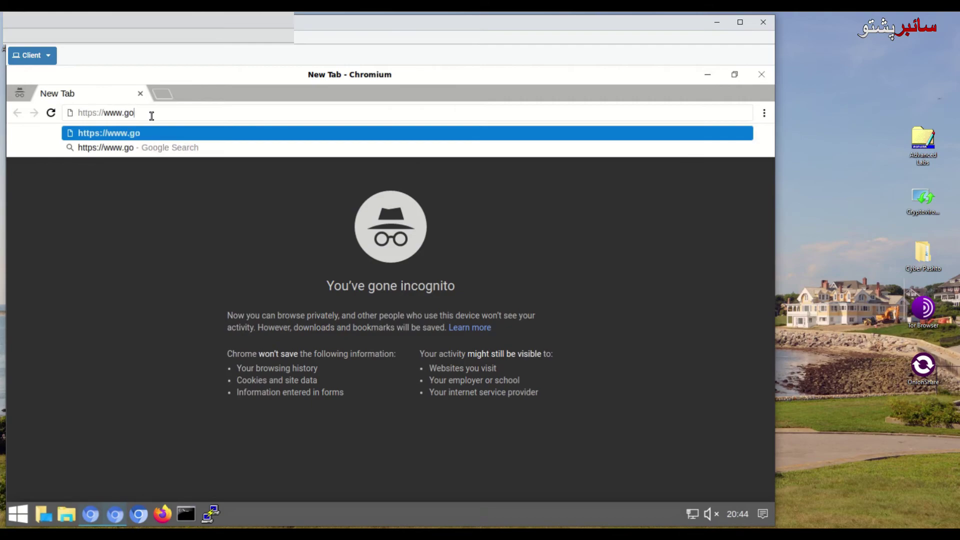
key(Return)
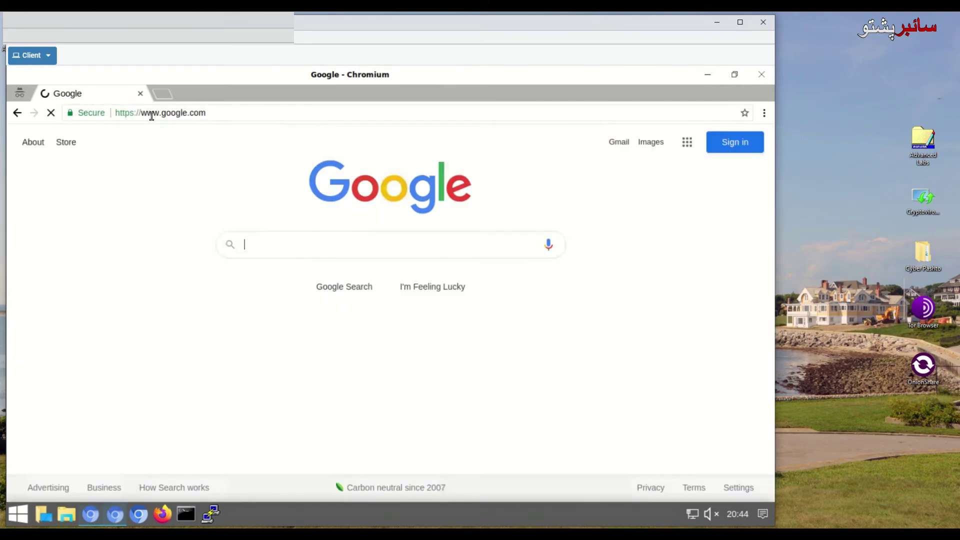